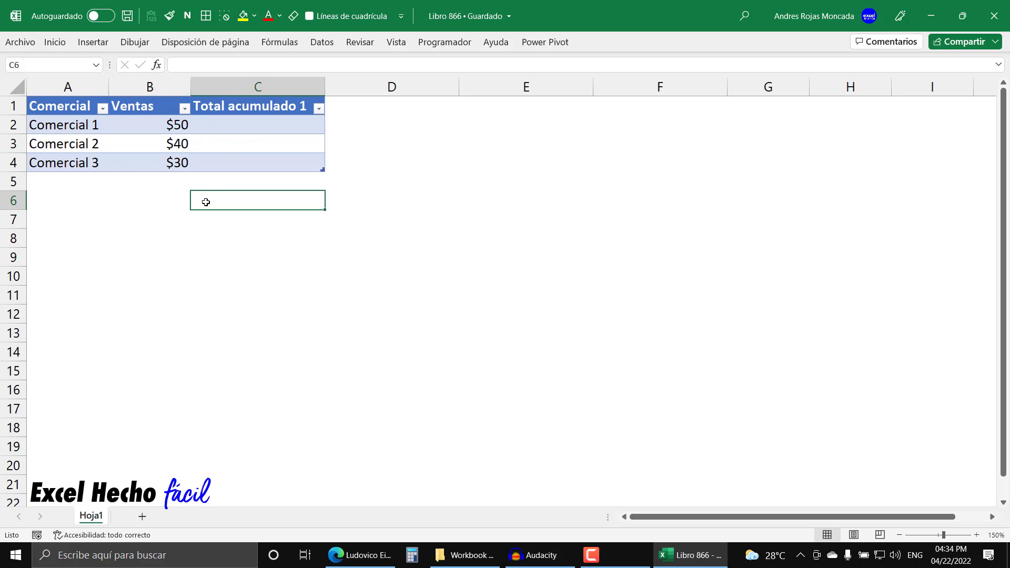
Select the data cells of the Comercial column and then those of the Ventas column to review them.
click(89, 98)
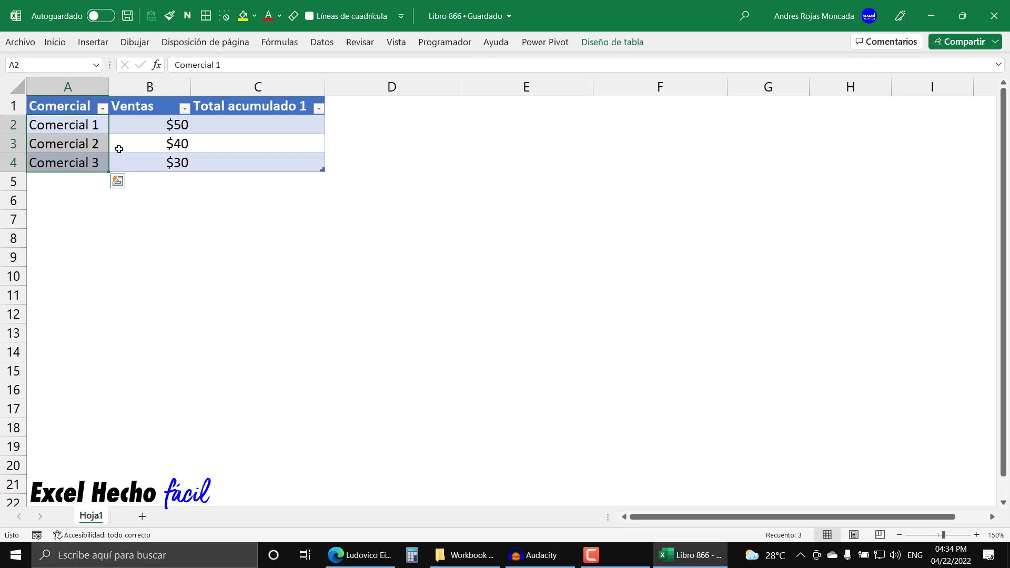
click(165, 97)
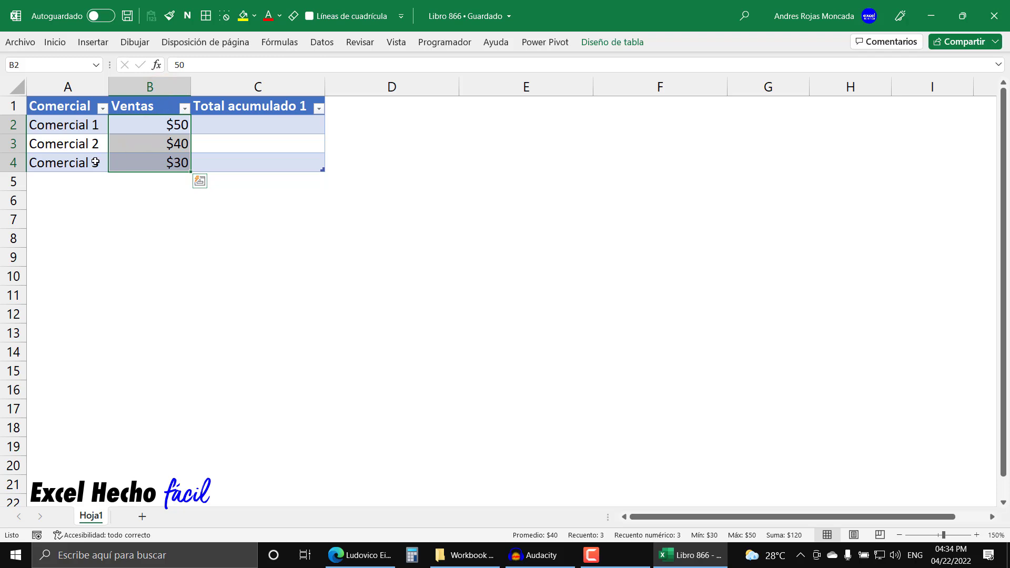
Enter the running-total formula =SUMA($B$2:B2) in cell C2 of the Total acumulado 1 column.
click(225, 126)
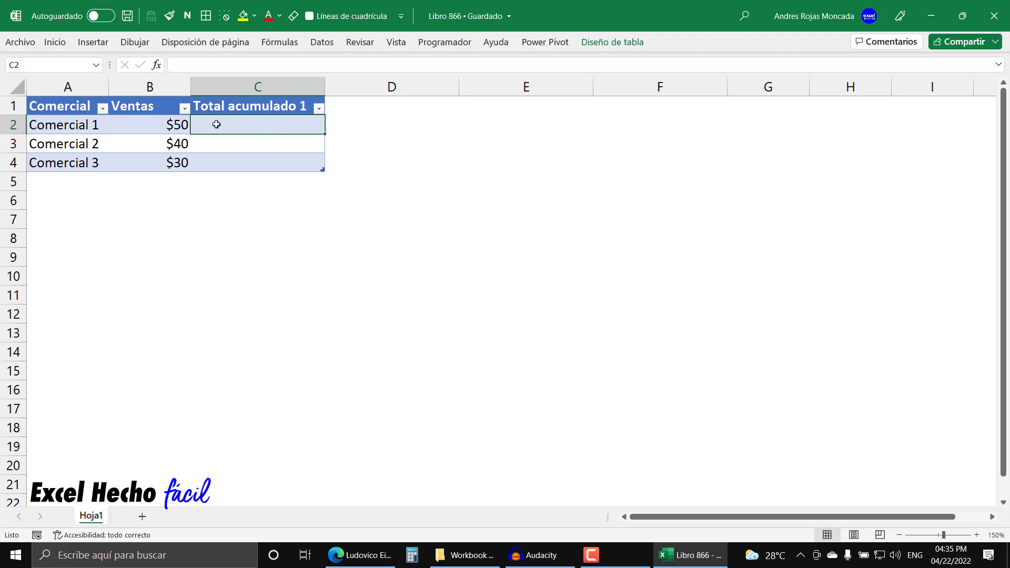
text(=sum)
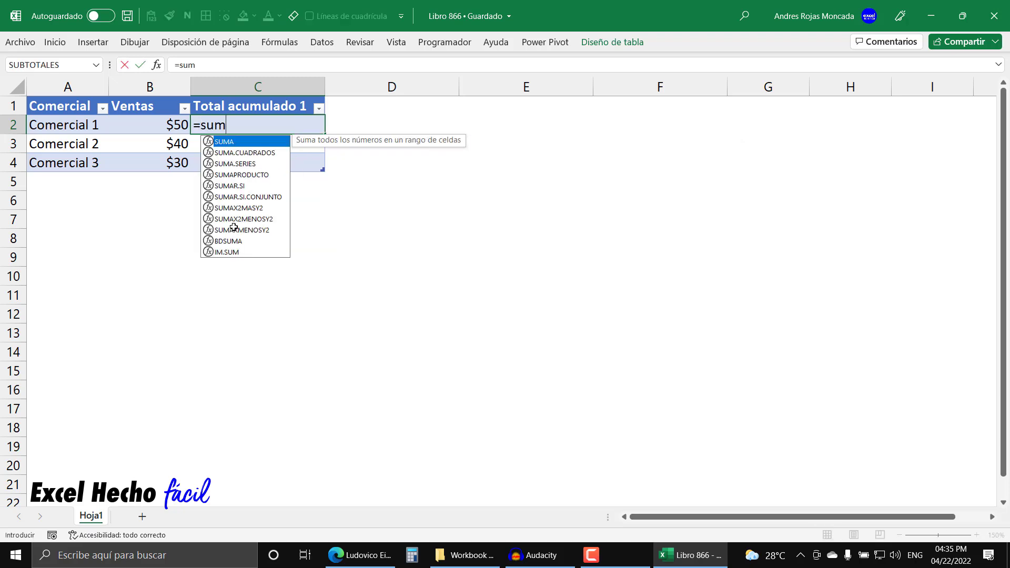
key(Tab)
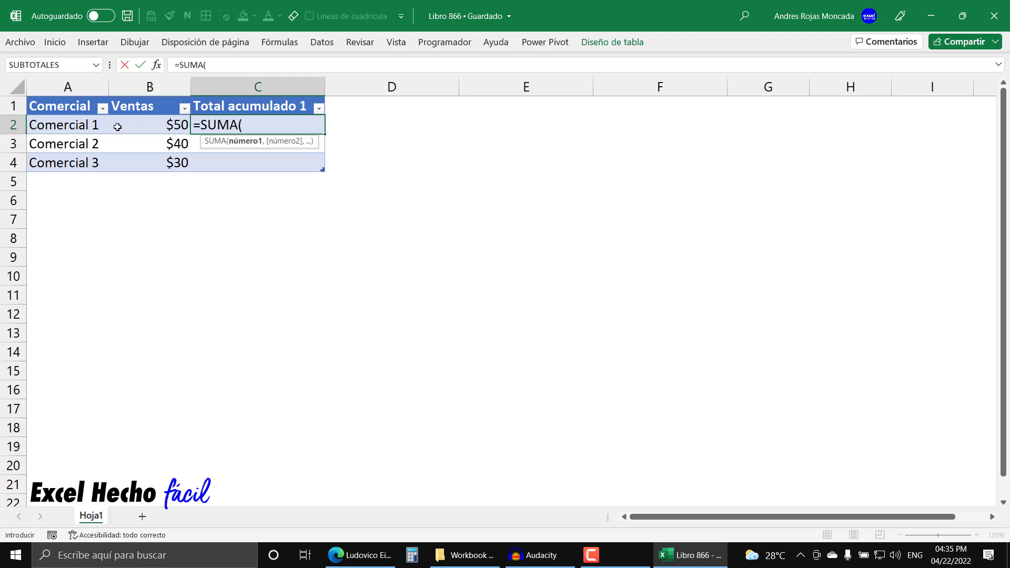
text(B2)
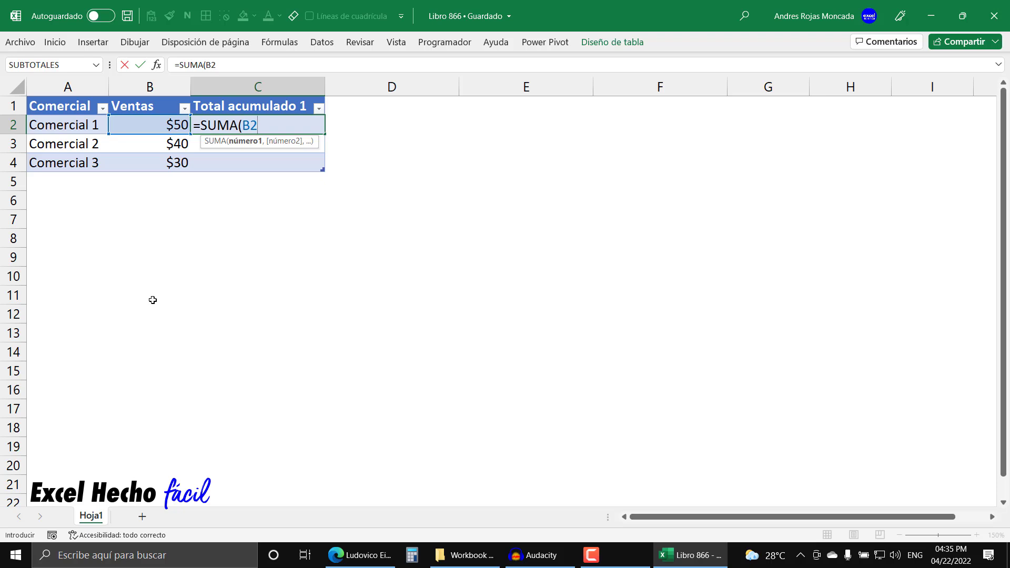
key(F4)
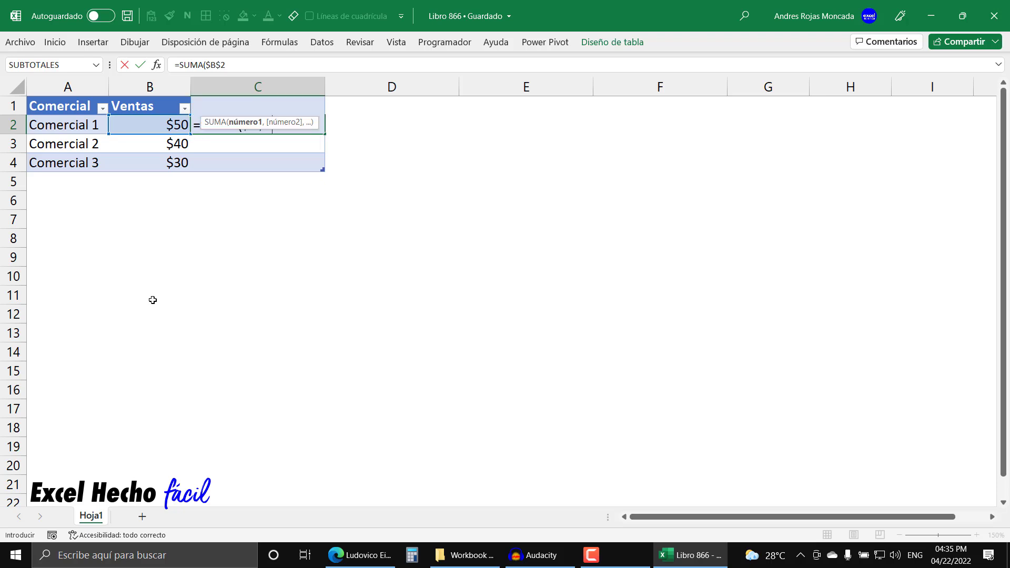
click(304, 125)
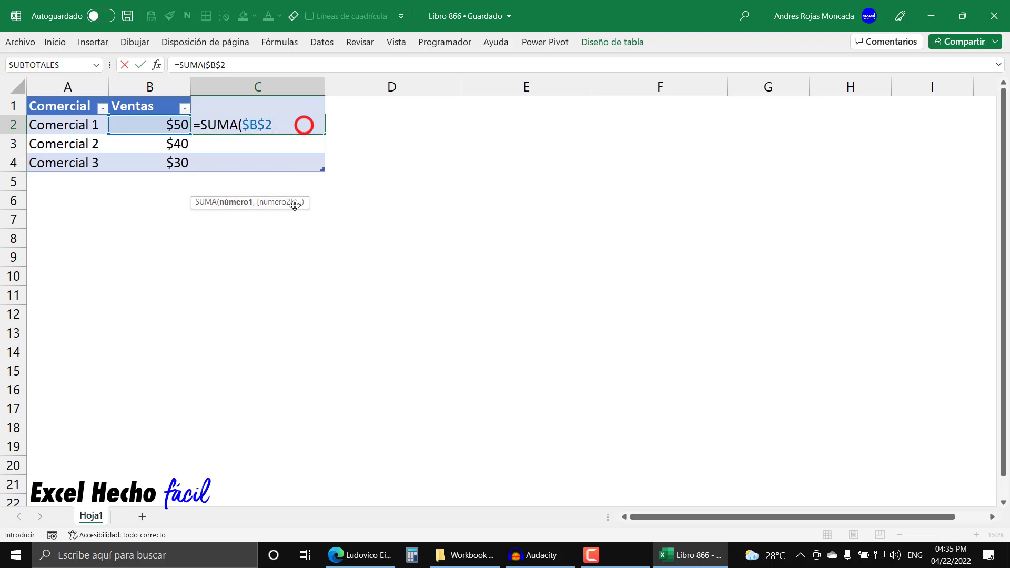
text(:B2)
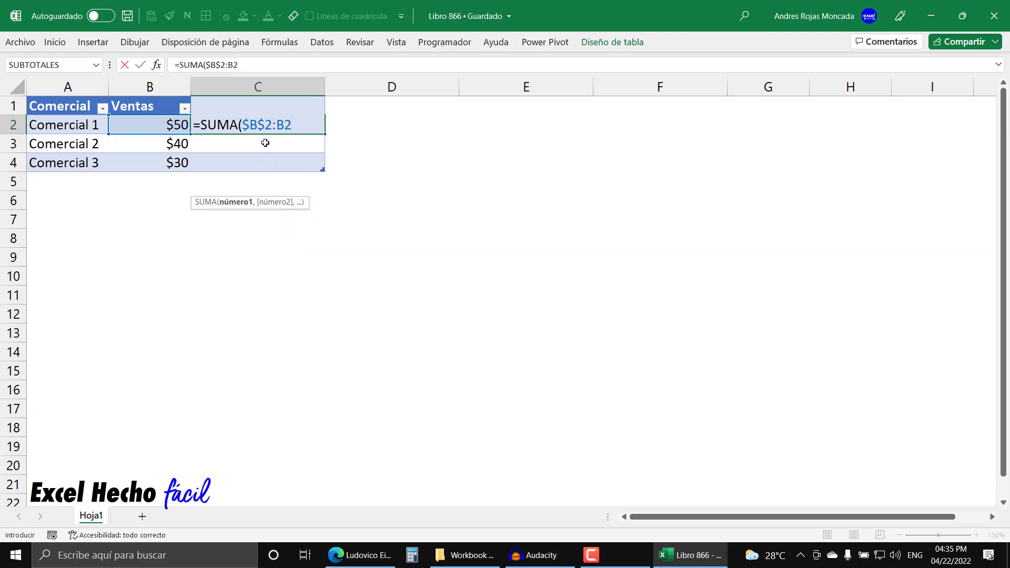
double_click(276, 125)
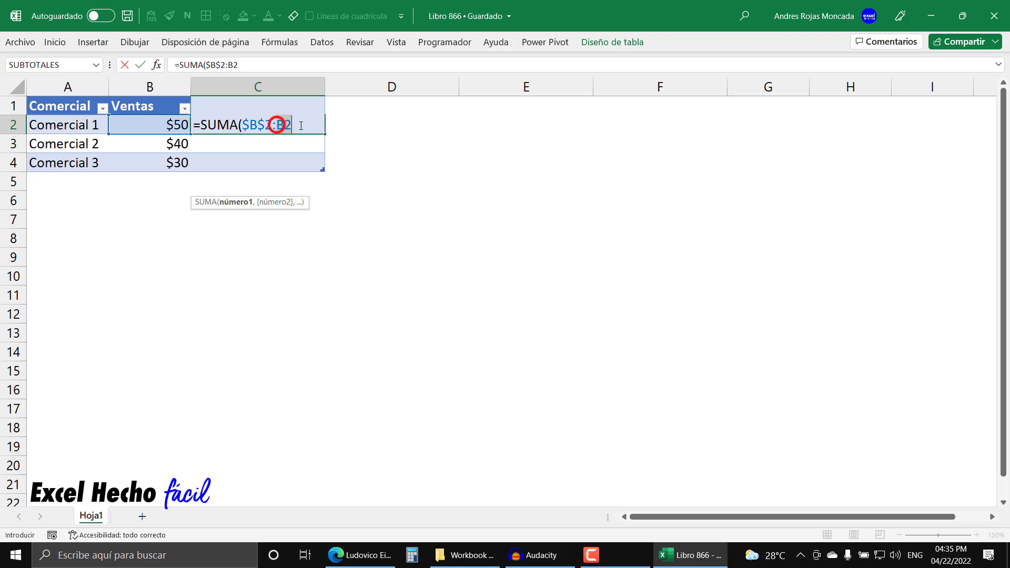
click(287, 122)
text())
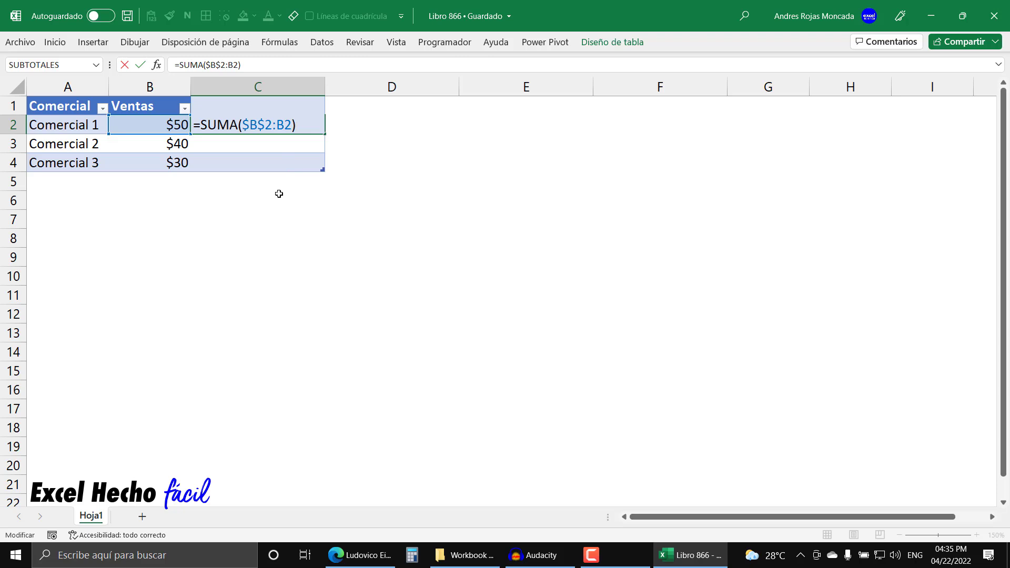
key(Return)
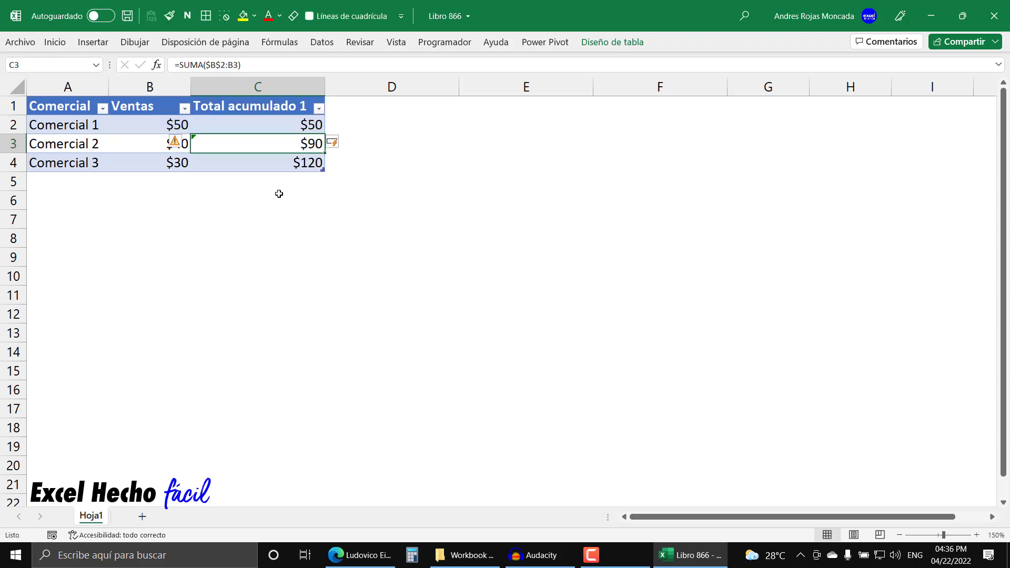
Examine the accumulated totals in the Total acumulado 1 column and the ranges their formulas reference in C2, C3 and C4.
drag(266, 124, 263, 162)
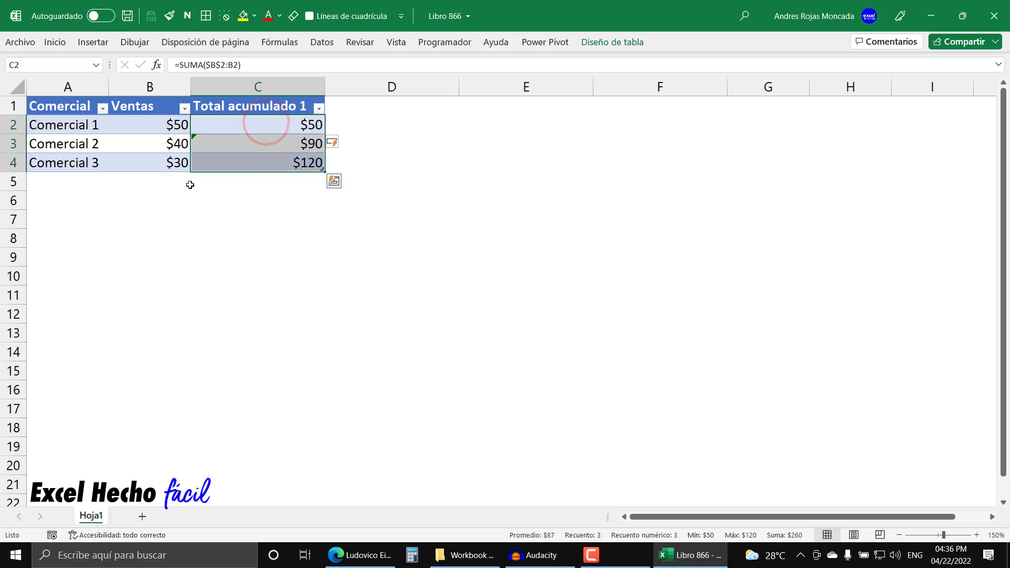
click(58, 181)
click(278, 125)
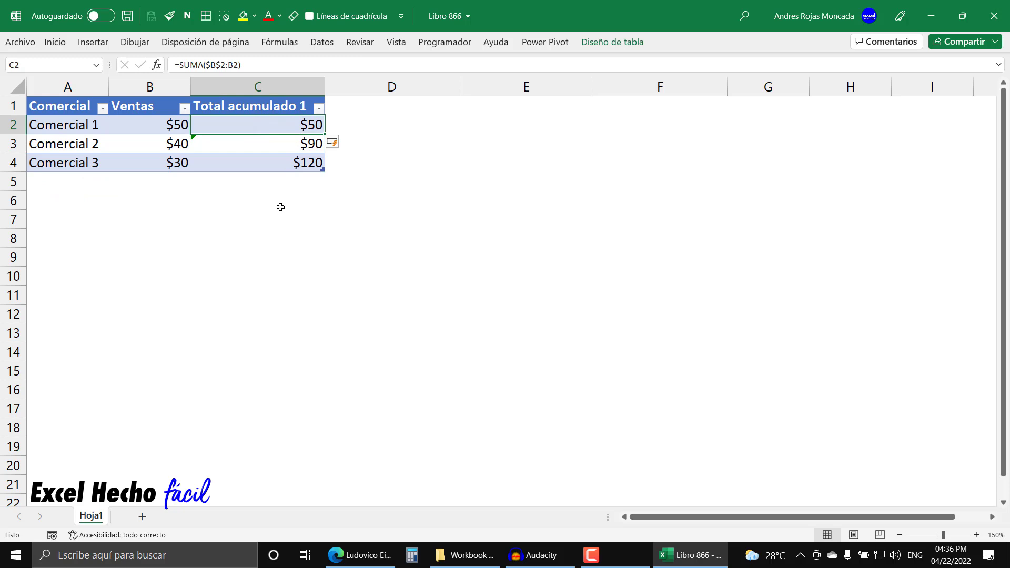
key(F2)
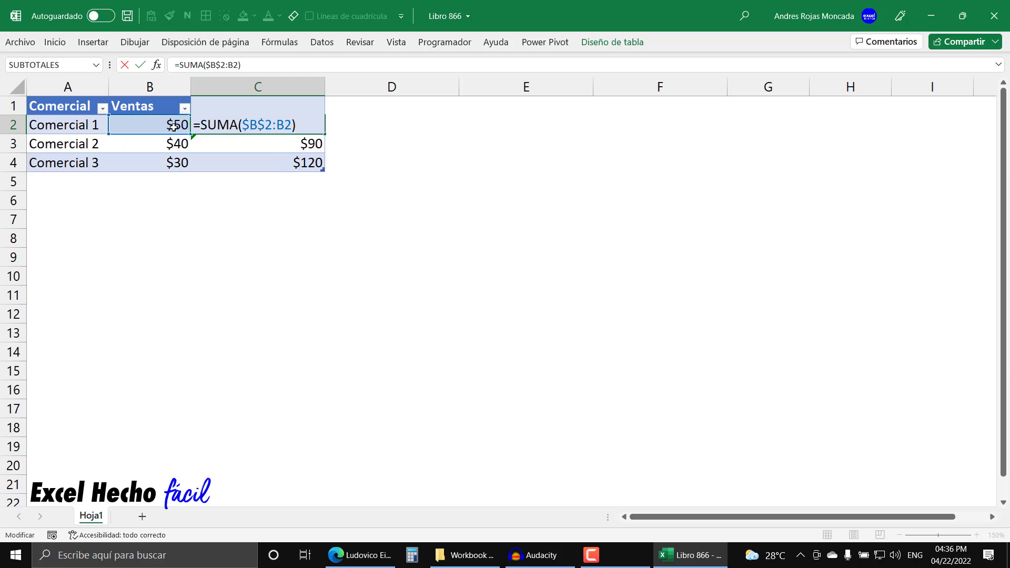
key(Escape)
click(203, 141)
key(F2)
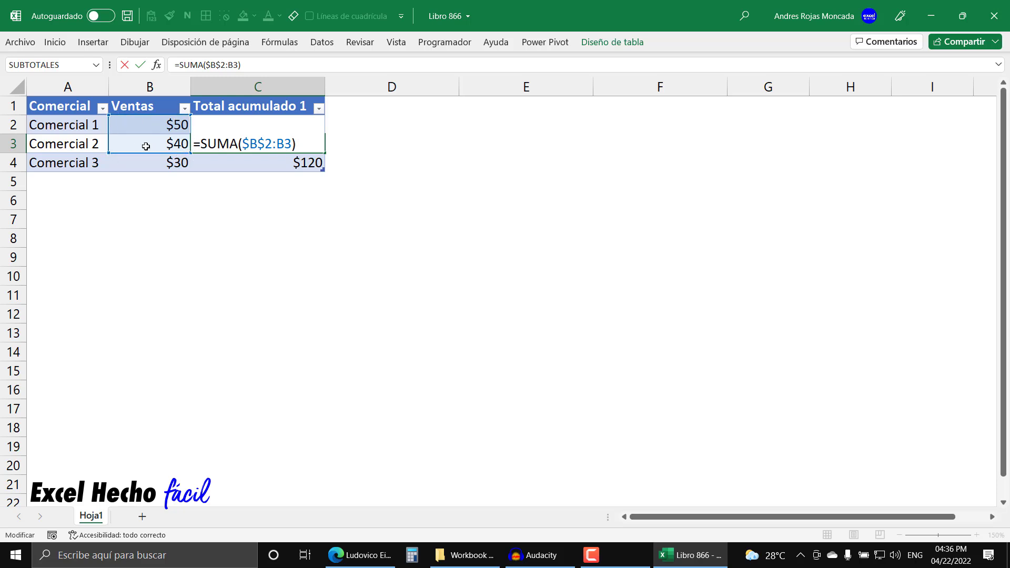
key(Return)
click(226, 168)
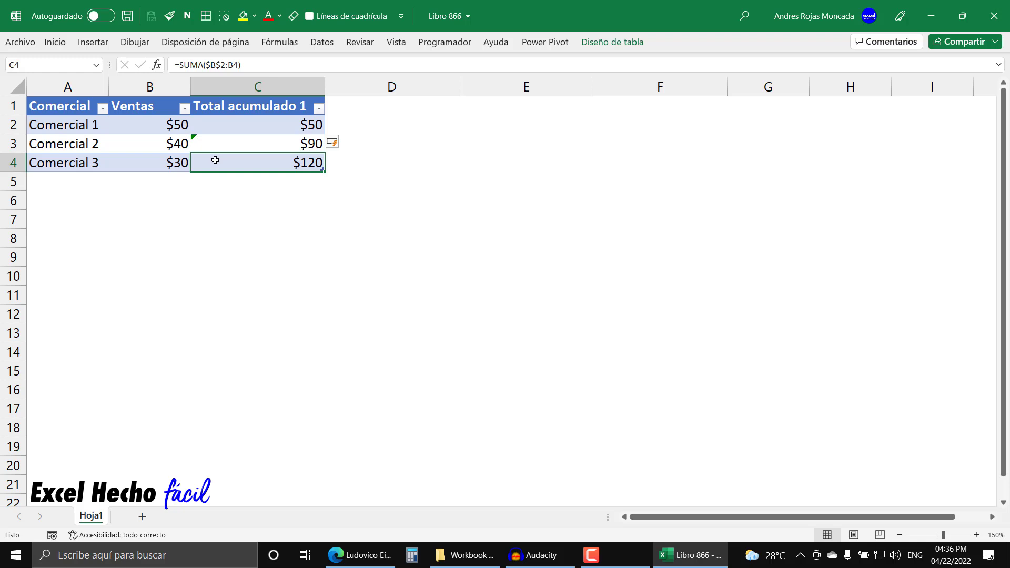
key(F2)
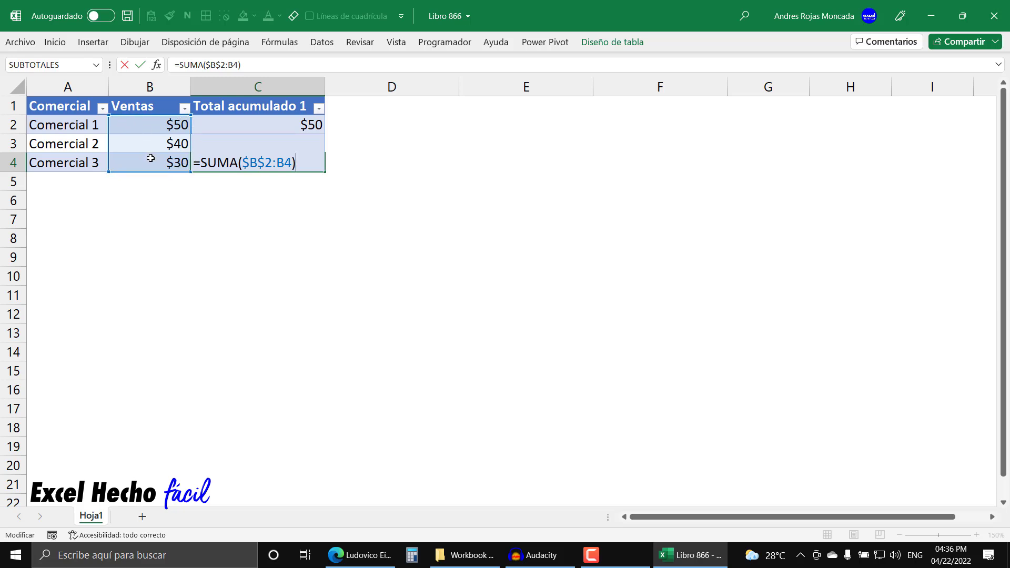
key(ctrl+Return)
Add a new table row in row 5 with Comercial 4 as the Comercial entry and 50 as its Ventas value.
click(79, 180)
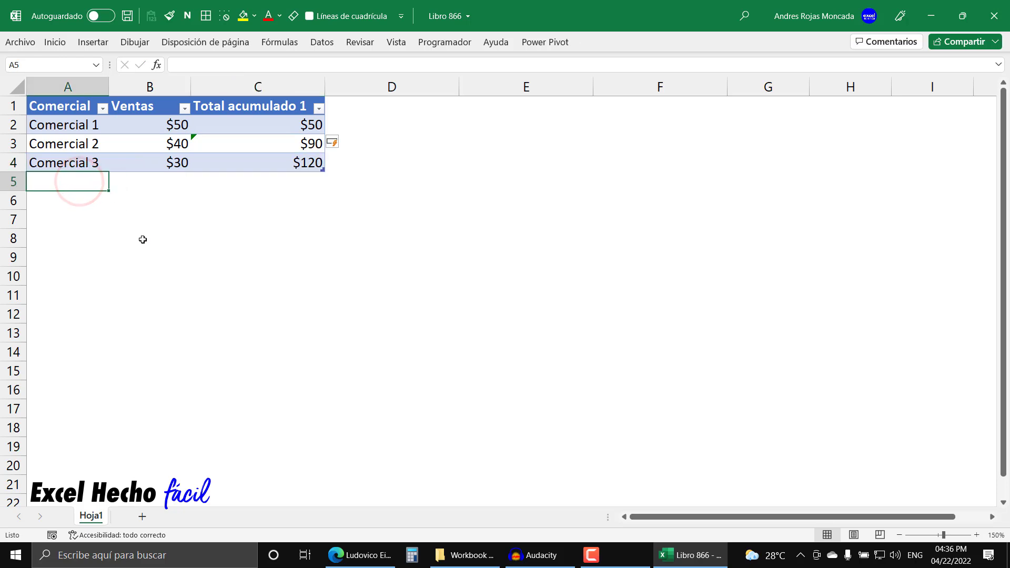
text(Comercial 4)
key(Return)
key(Up)
key(Right)
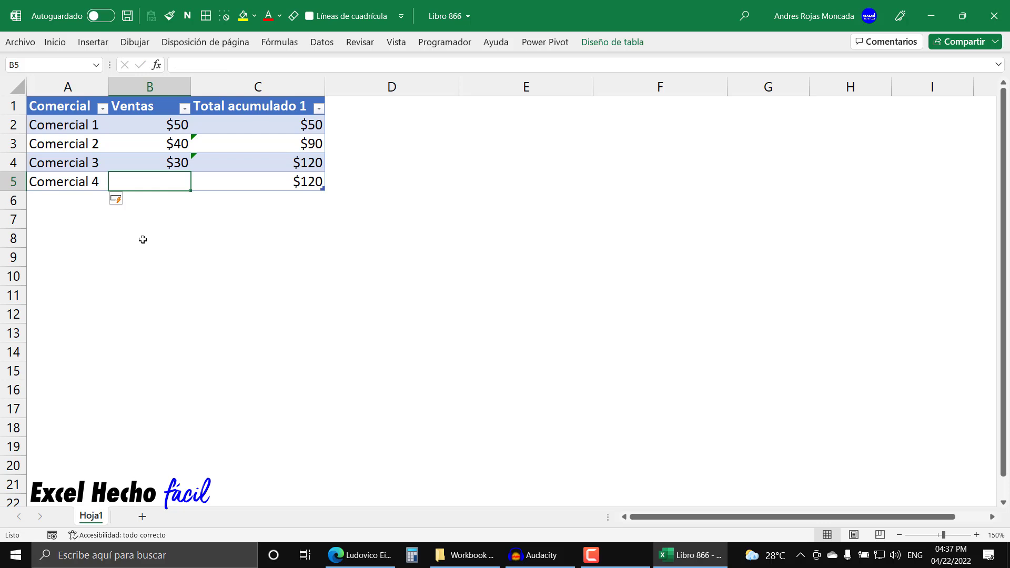
text(50)
key(Return)
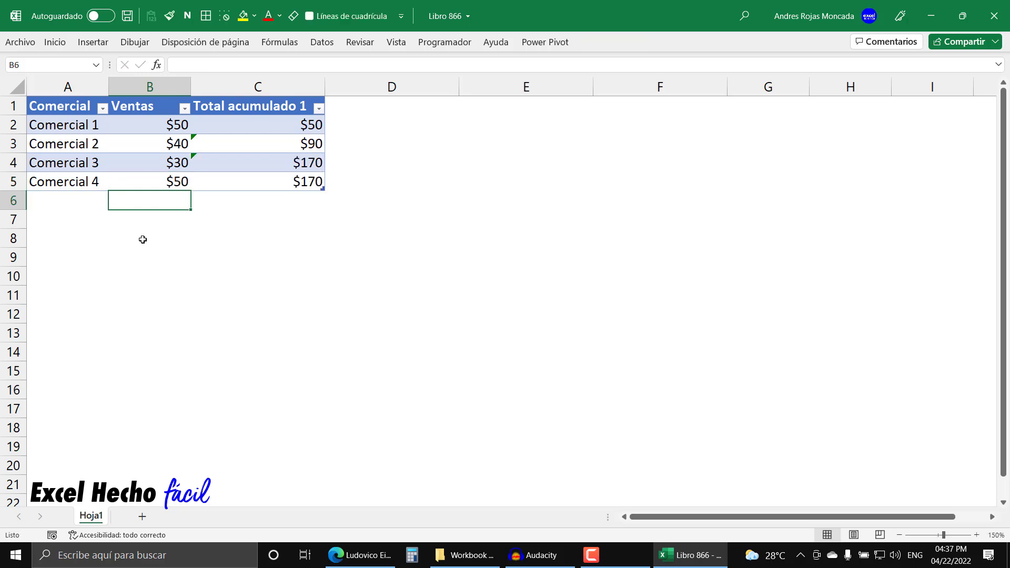
Examine the range referenced by the running-total formulas in C5 and C4.
click(259, 178)
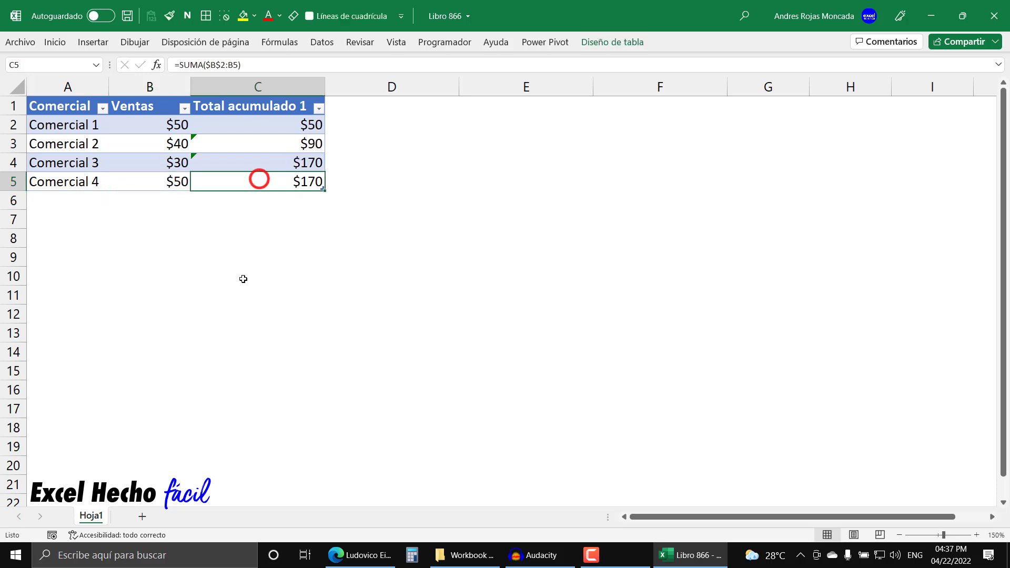
key(F2)
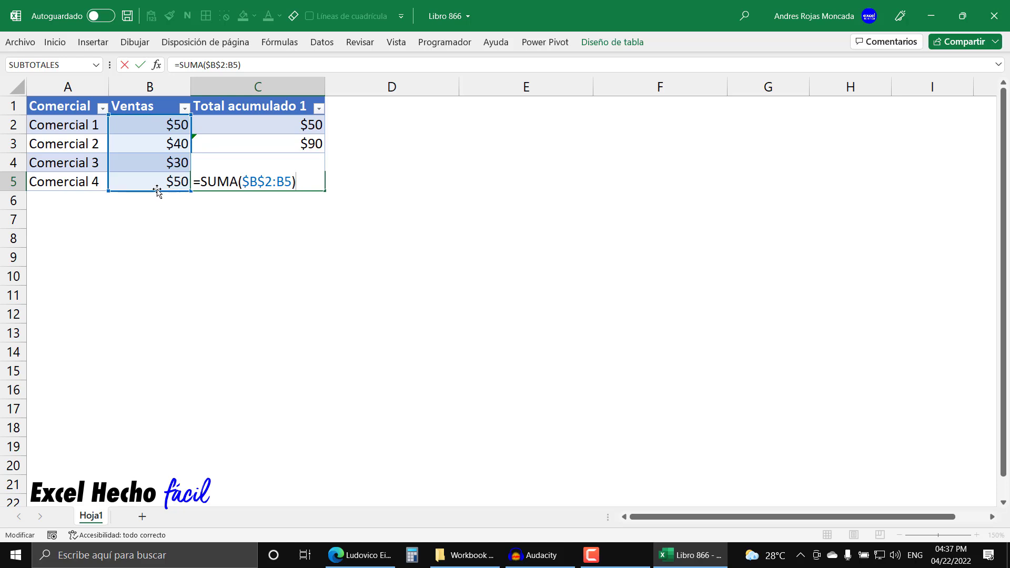
key(ctrl+Return)
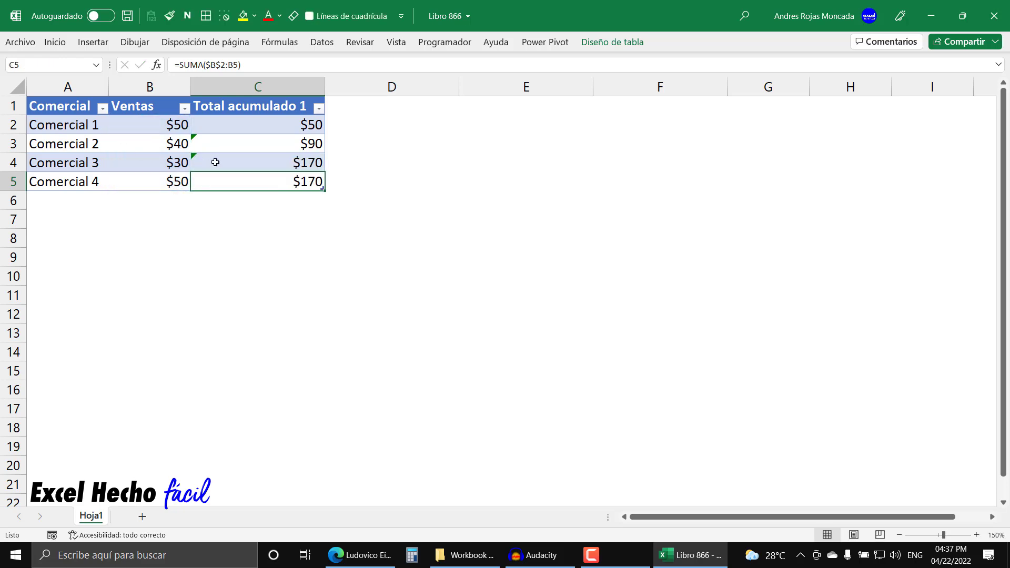
click(219, 162)
key(F2)
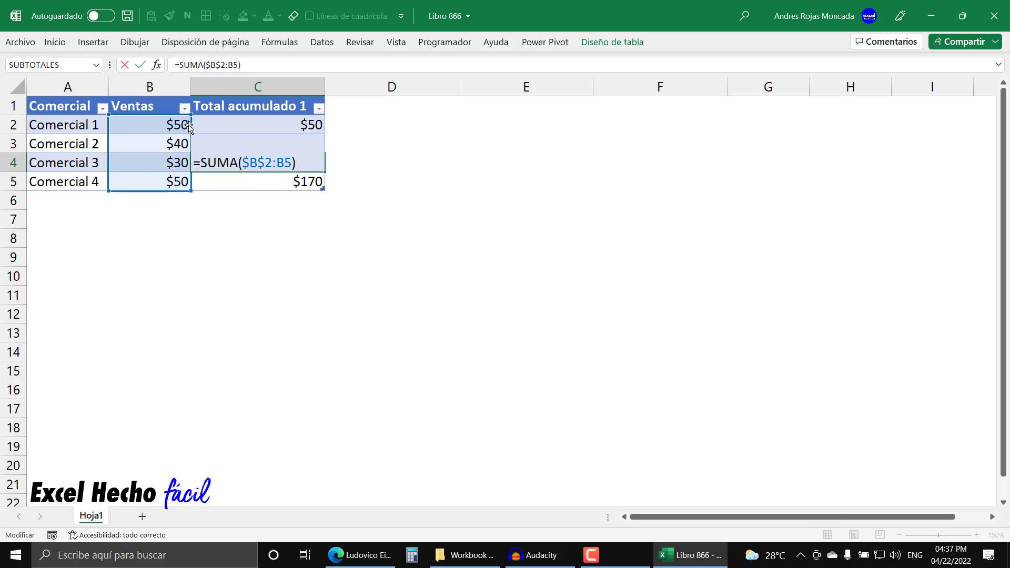
key(ctrl+Return)
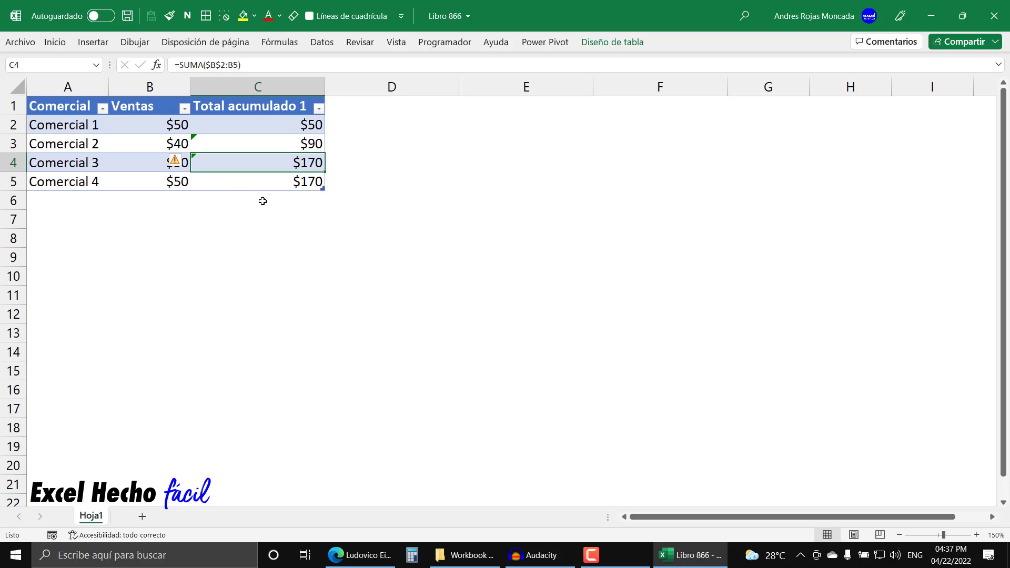
Insert a table column to the right of Total acumulado 1 with the header Total acumulado 2.
right_click(301, 107)
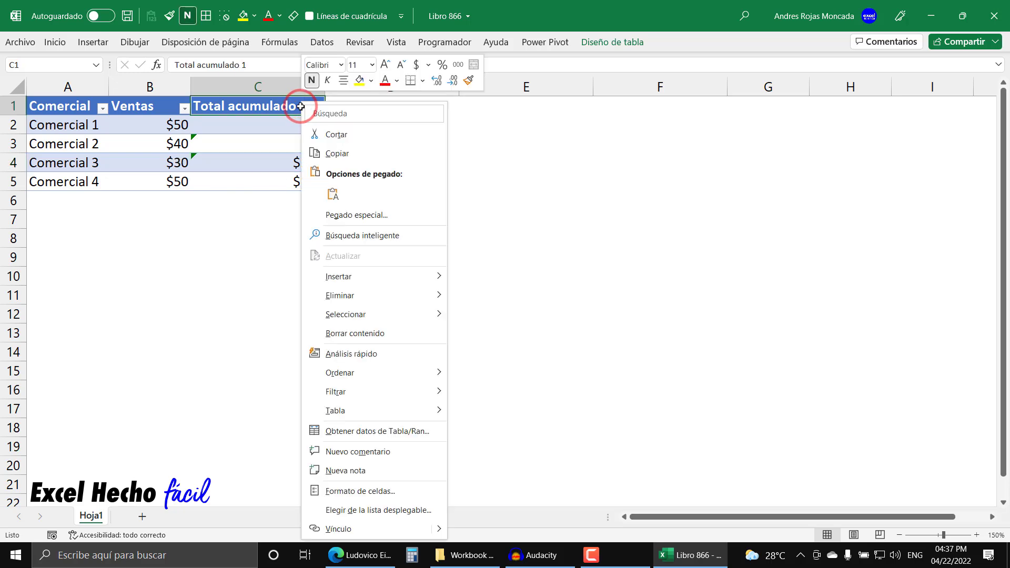
mouse_move(389, 277)
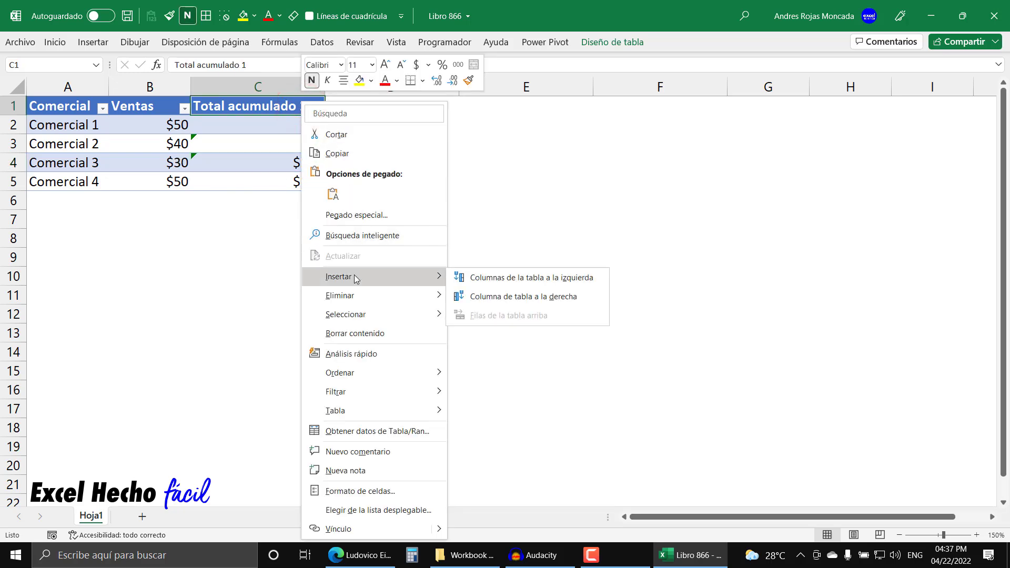
click(491, 297)
click(407, 125)
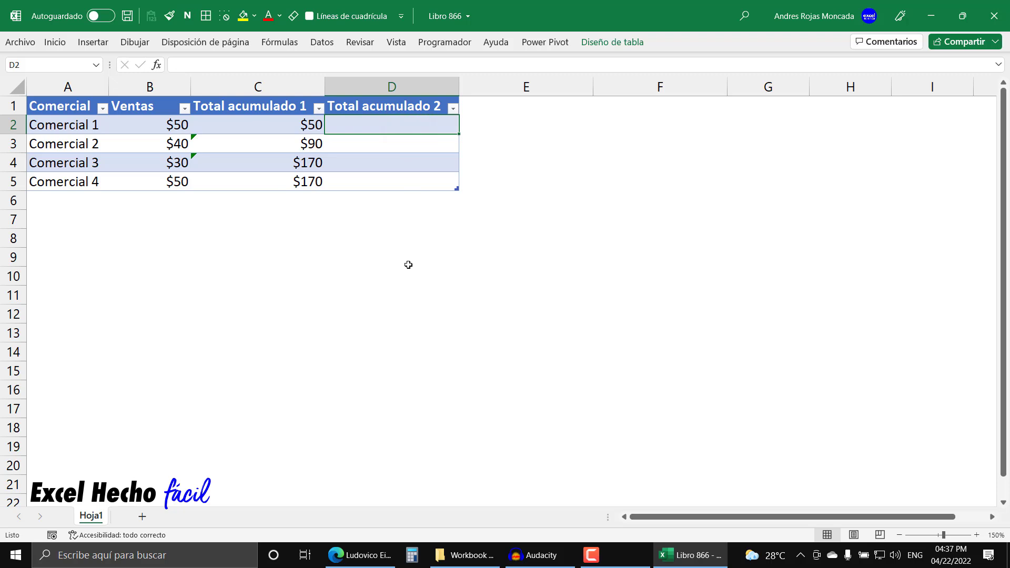
text(=sum)
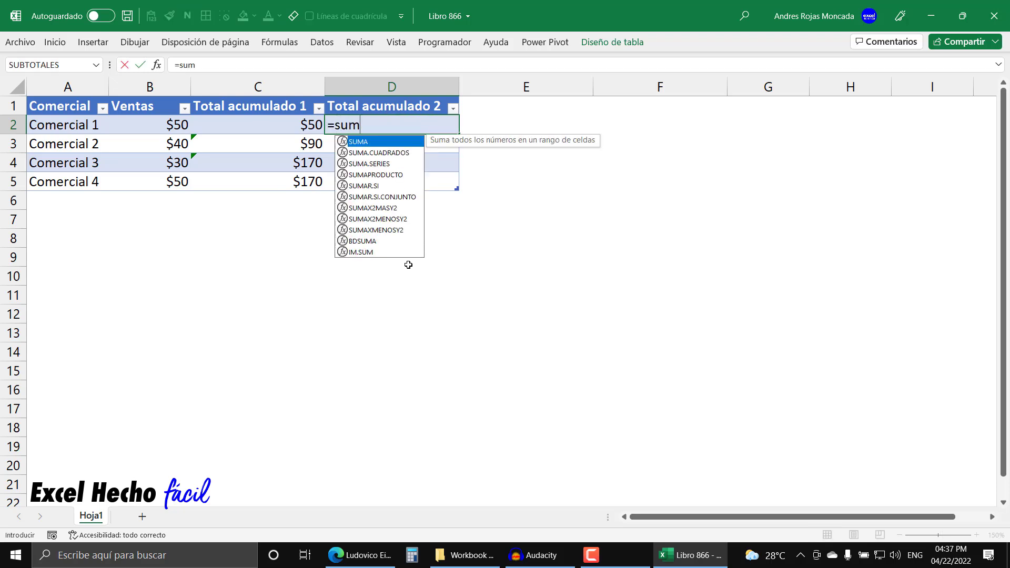
key(Tab)
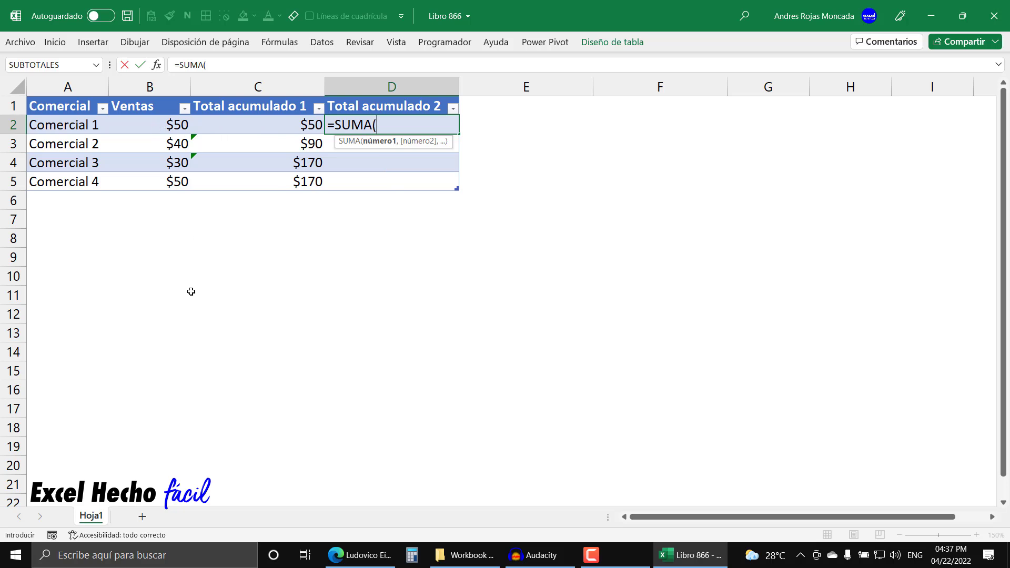
text(B2)
key(F4)
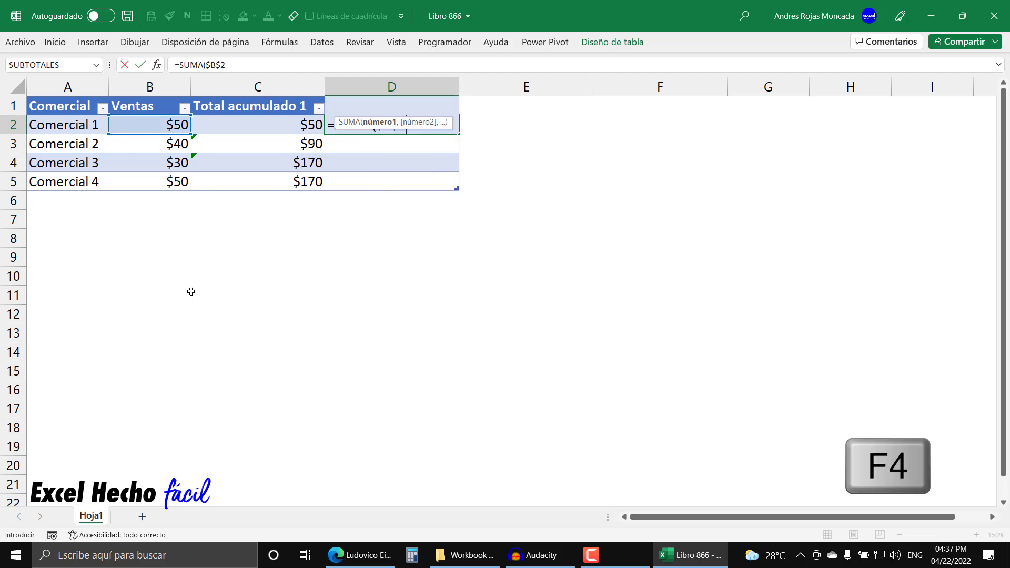
click(447, 125)
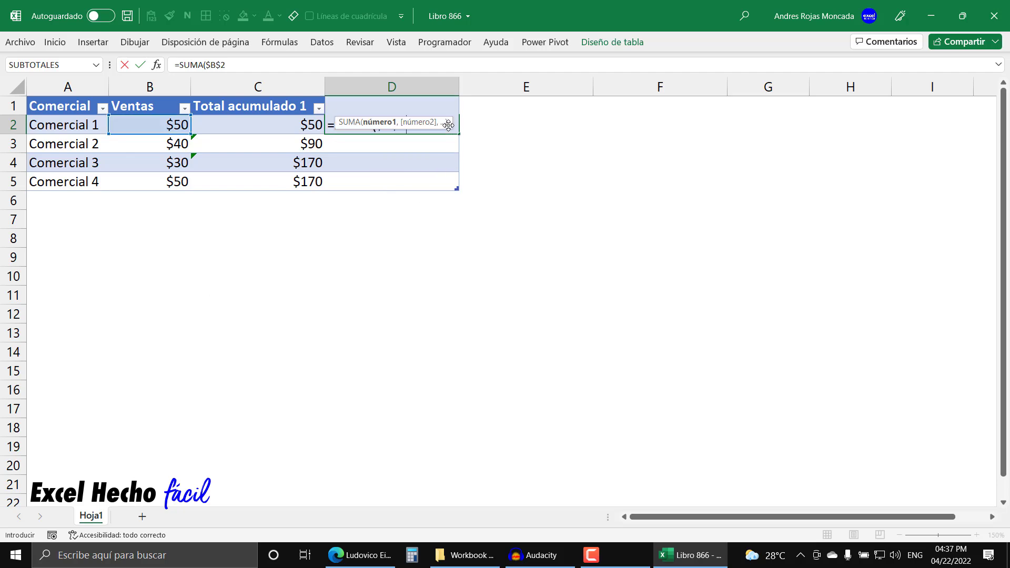
drag(436, 175, 431, 210)
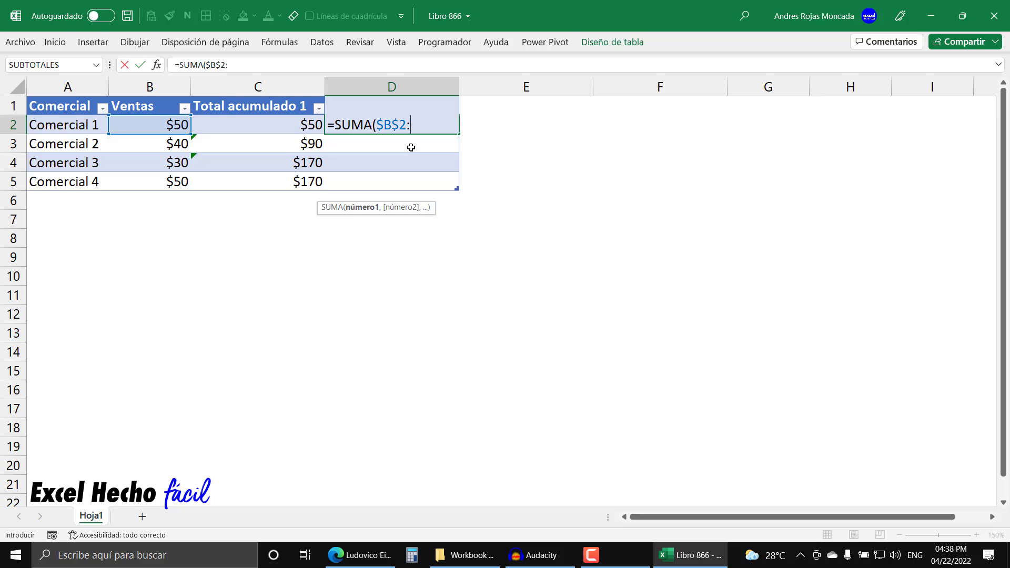
click(161, 127)
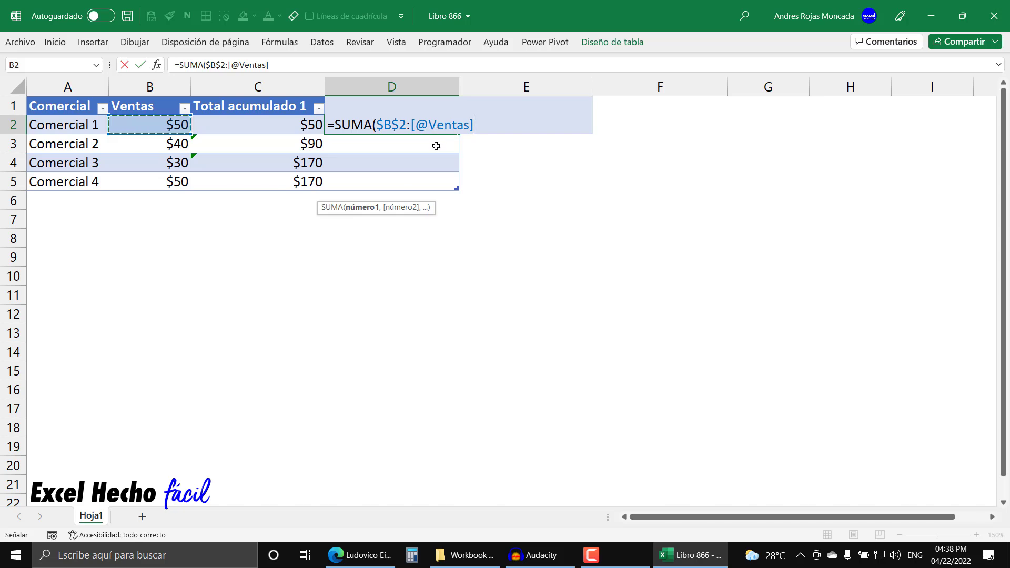
drag(428, 125, 416, 125)
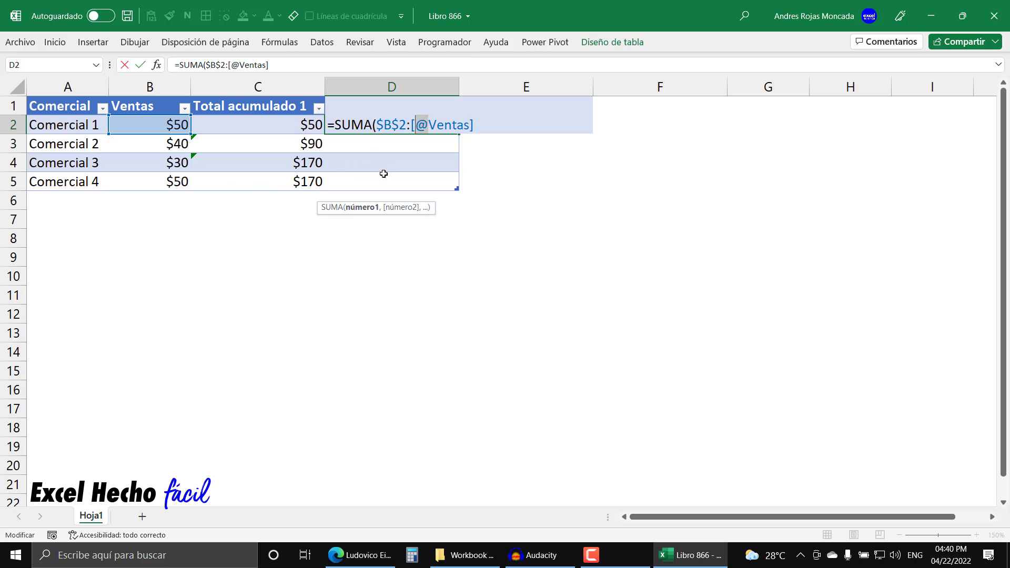
click(487, 125)
text())
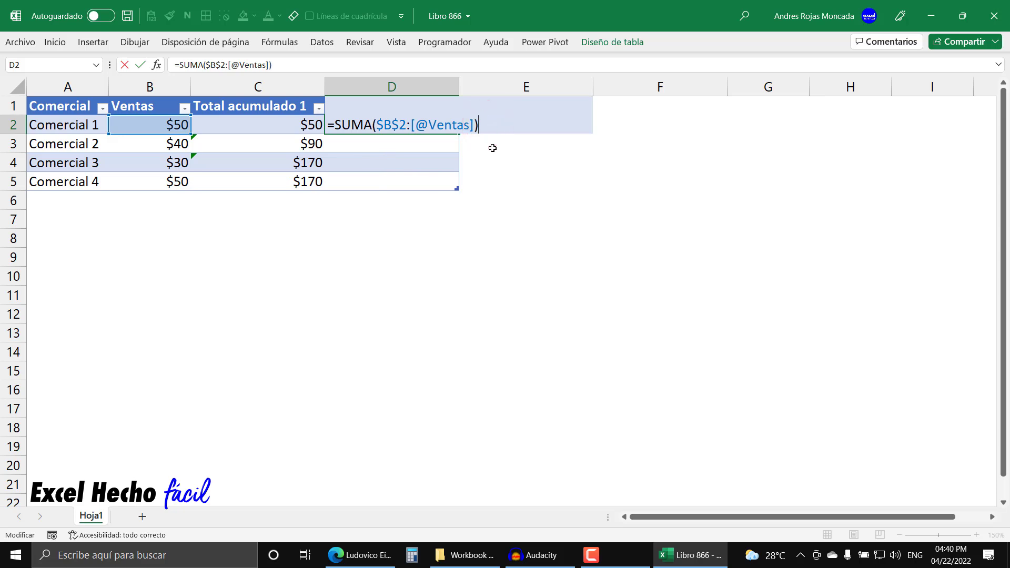
key(Return)
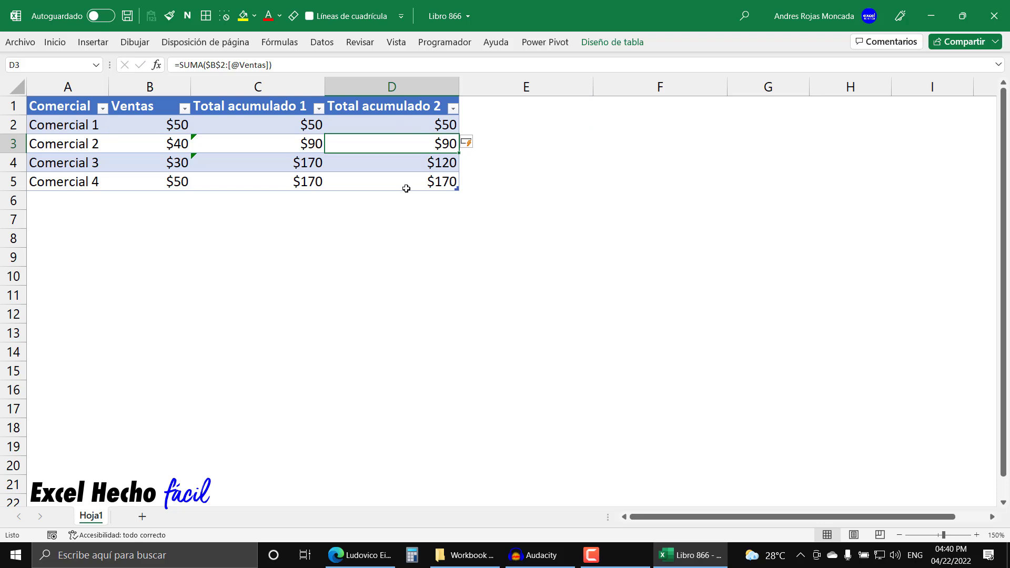
Insert a table column to the right of Total acumulado 2 with the header Total acumulado 3.
right_click(430, 103)
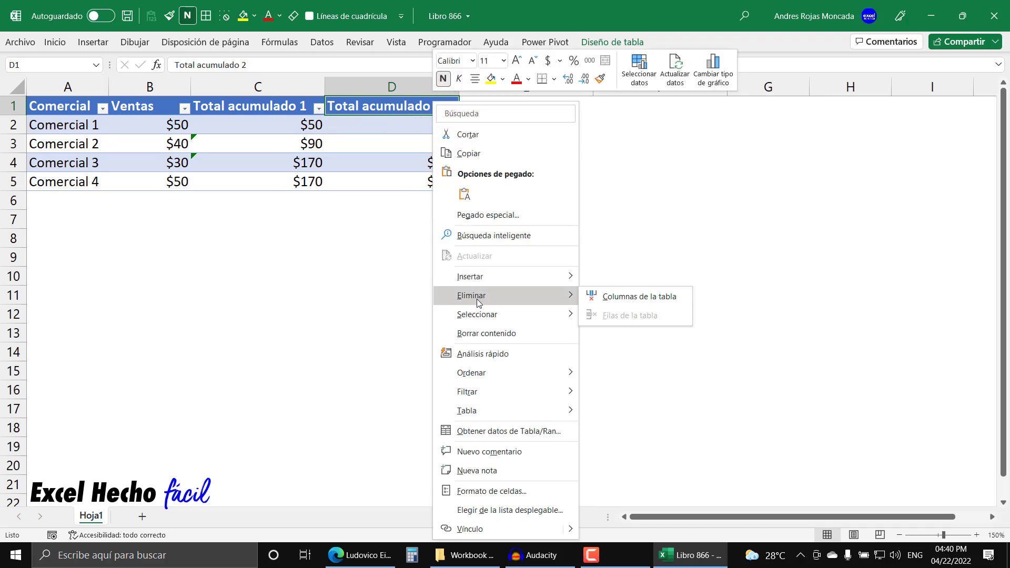
mouse_move(536, 282)
click(634, 296)
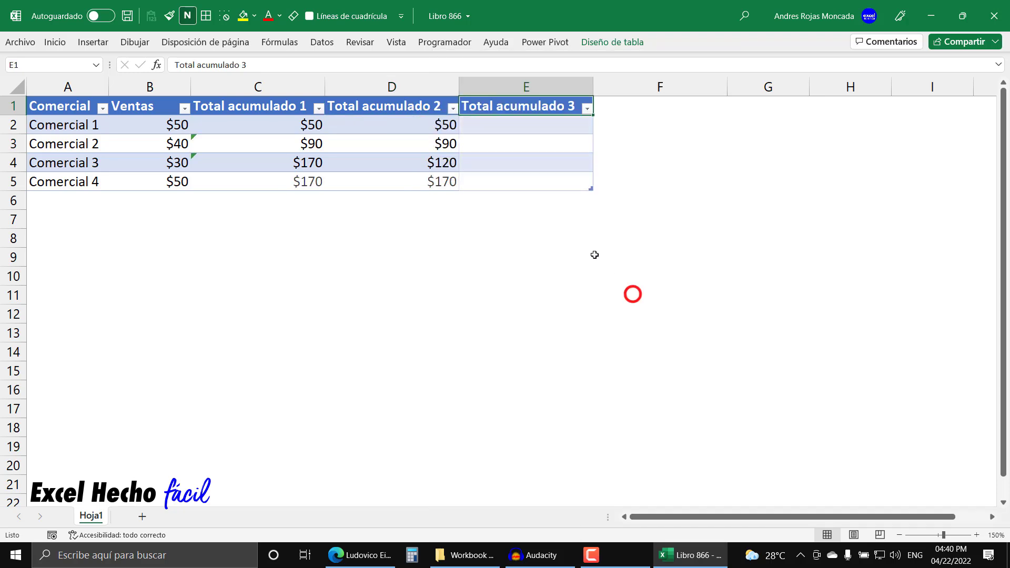
Begin a formula in E2 that sums the first item of the Ventas column: =SUMA(INDICE([Ventas],1).
click(539, 130)
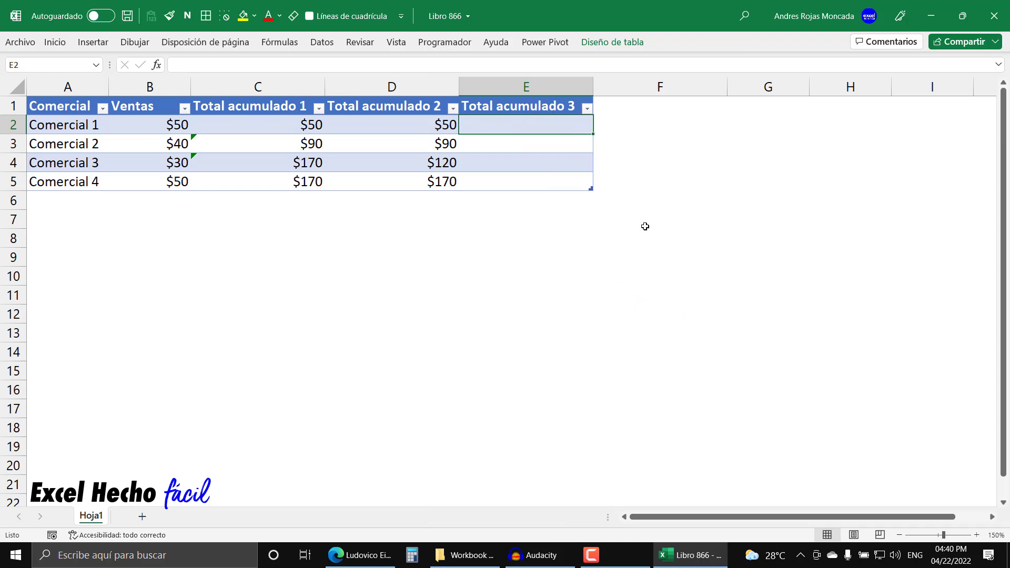
text(=sum)
key(Tab)
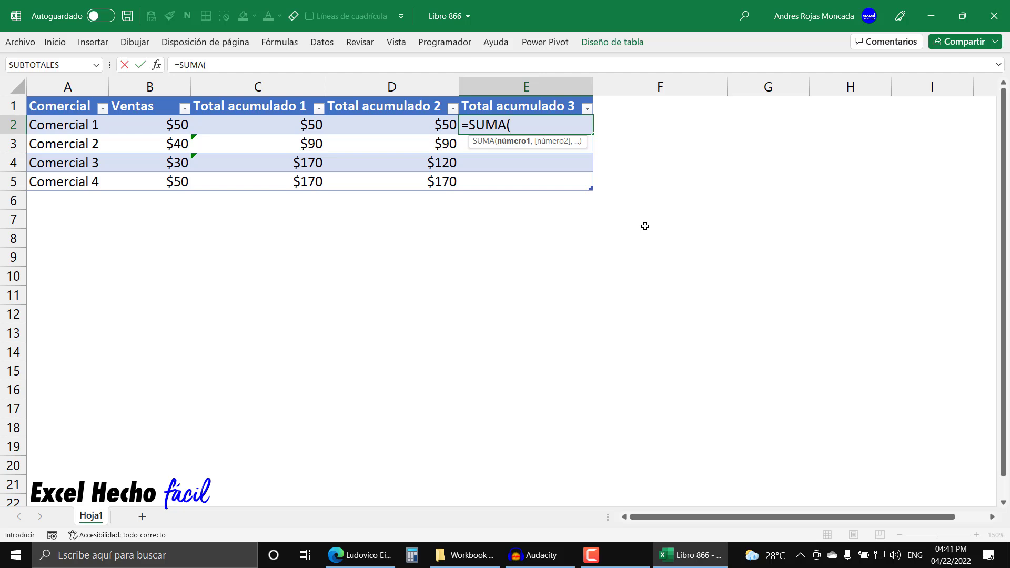
text(indi)
key(Tab)
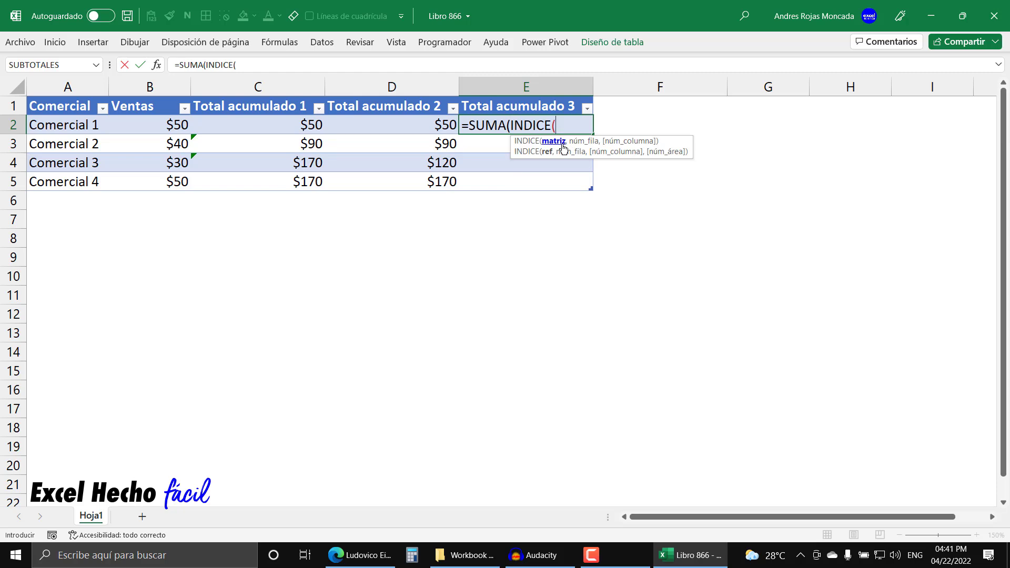
click(164, 99)
click(676, 122)
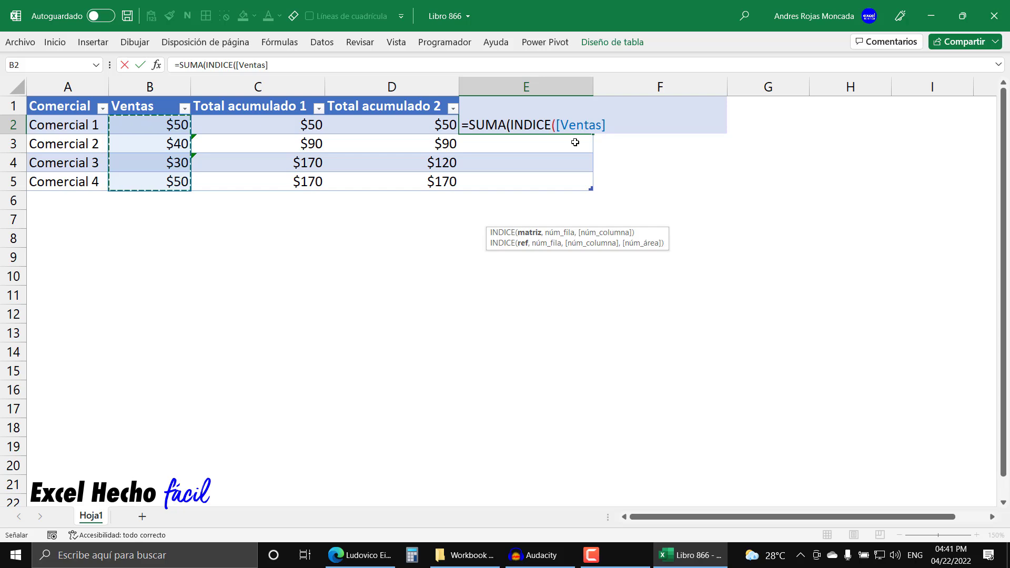
text(,)
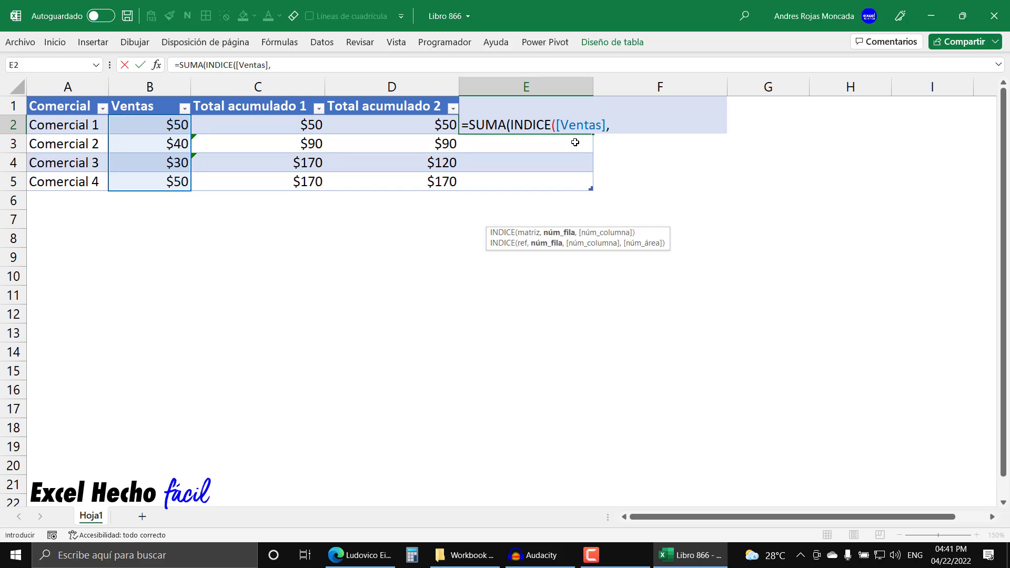
text(1))
Evaluate the INDICE([Ventas],1) part of the E2 formula in place, restore it, and examine its row-number argument.
drag(510, 125, 621, 124)
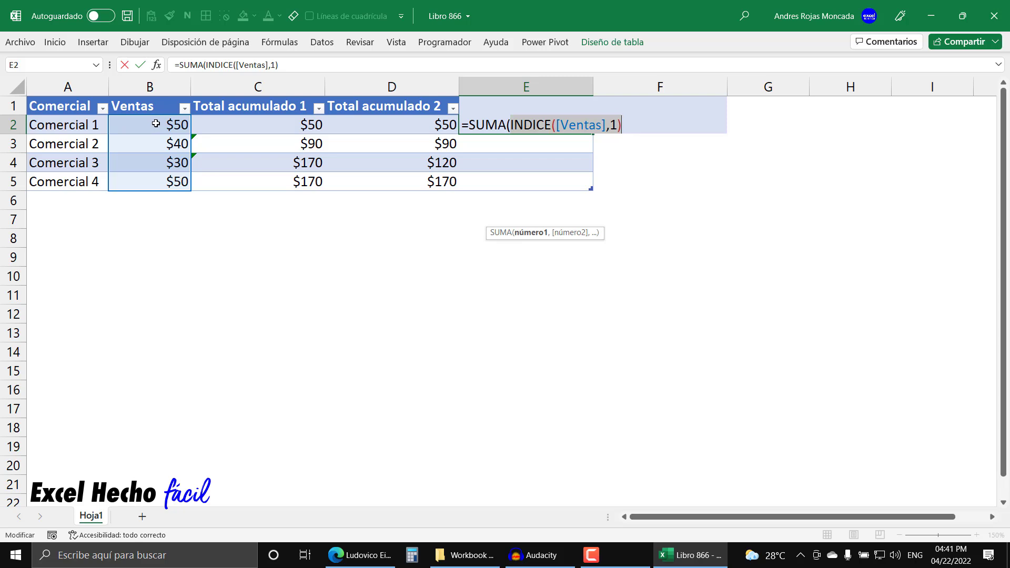
key(F9)
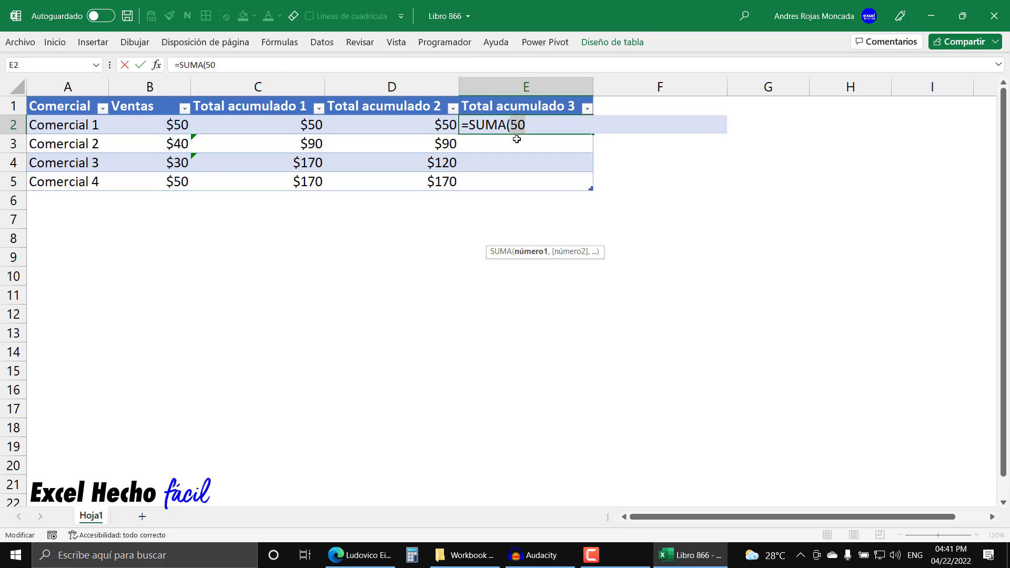
key(ctrl+z)
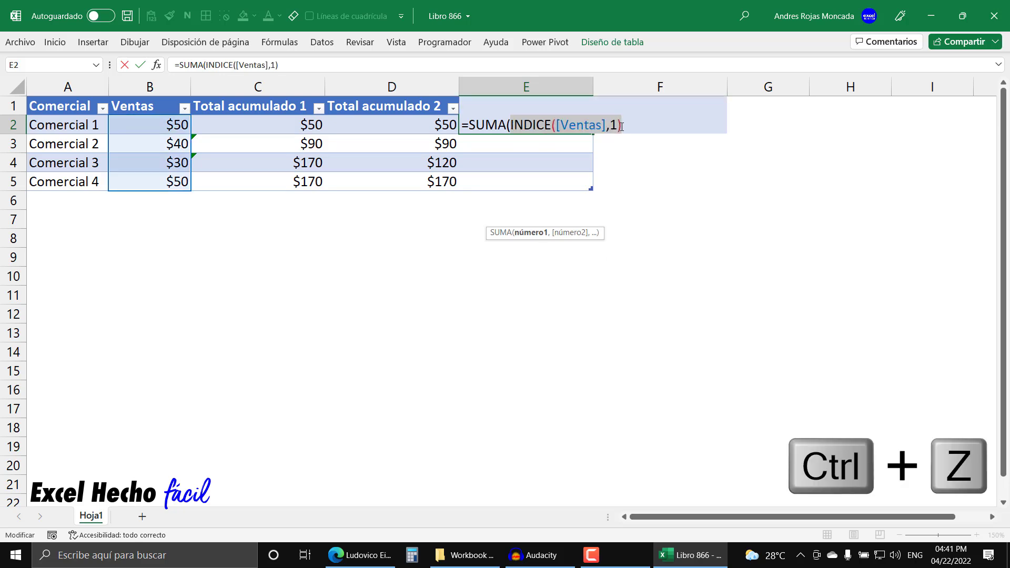
text())
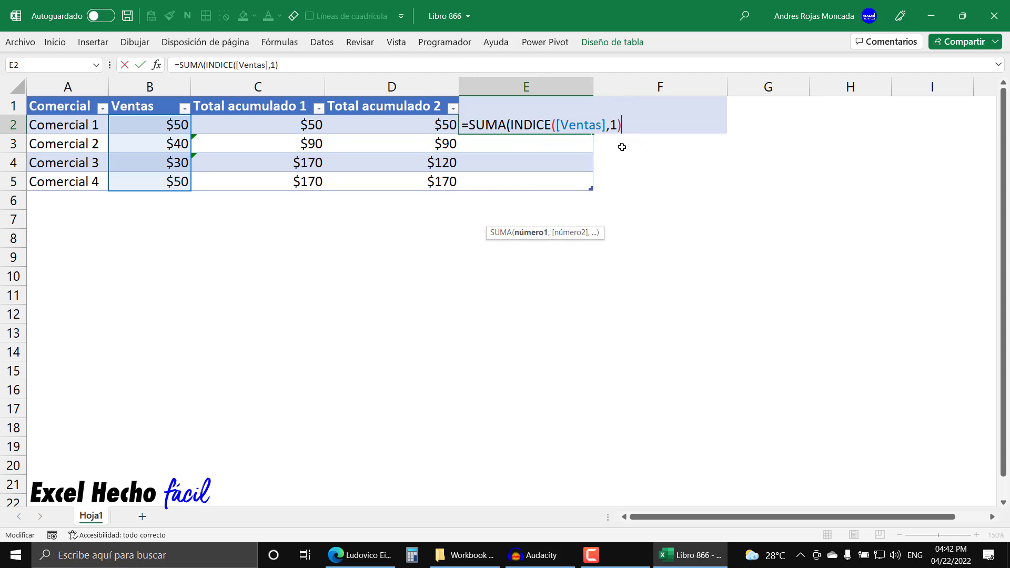
click(613, 127)
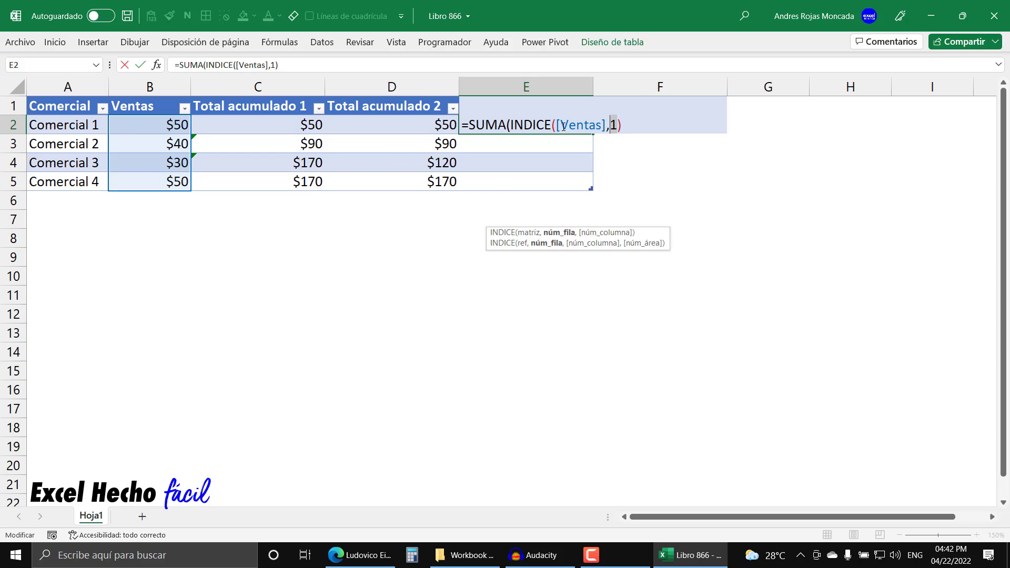
click(622, 127)
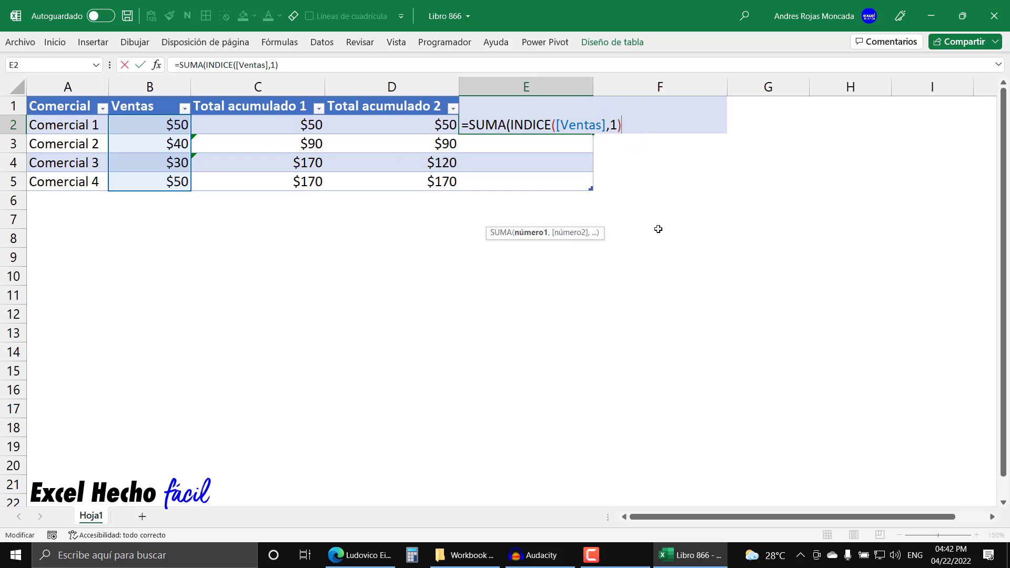
key(BackSpace)
key(BackSpace)
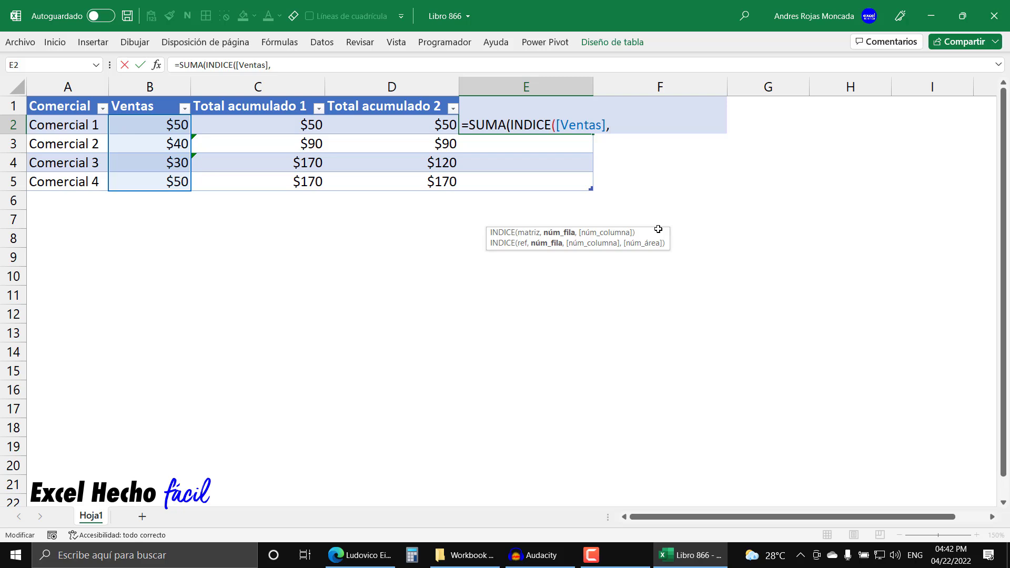
text(secu)
key(Tab)
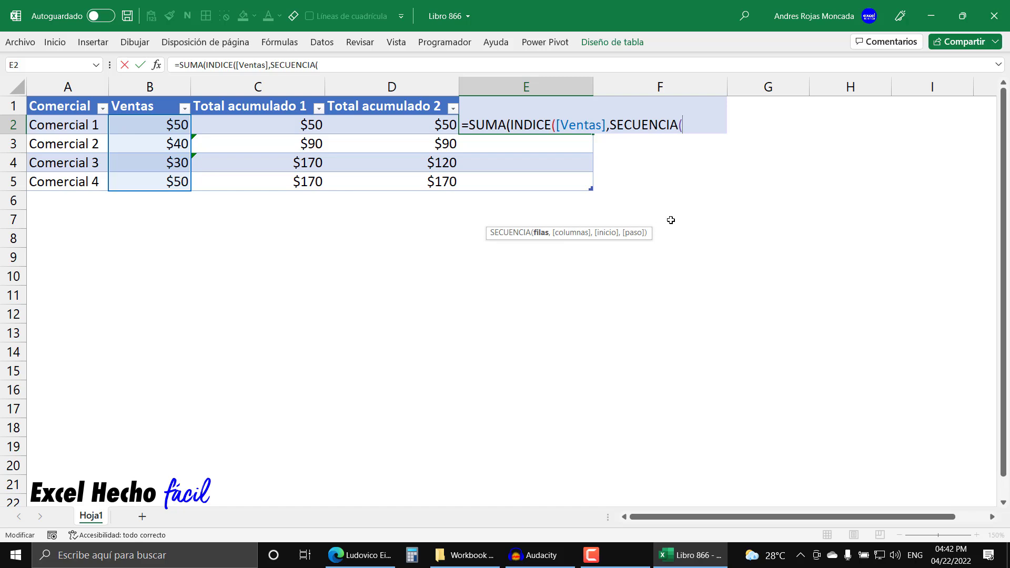
text(fil)
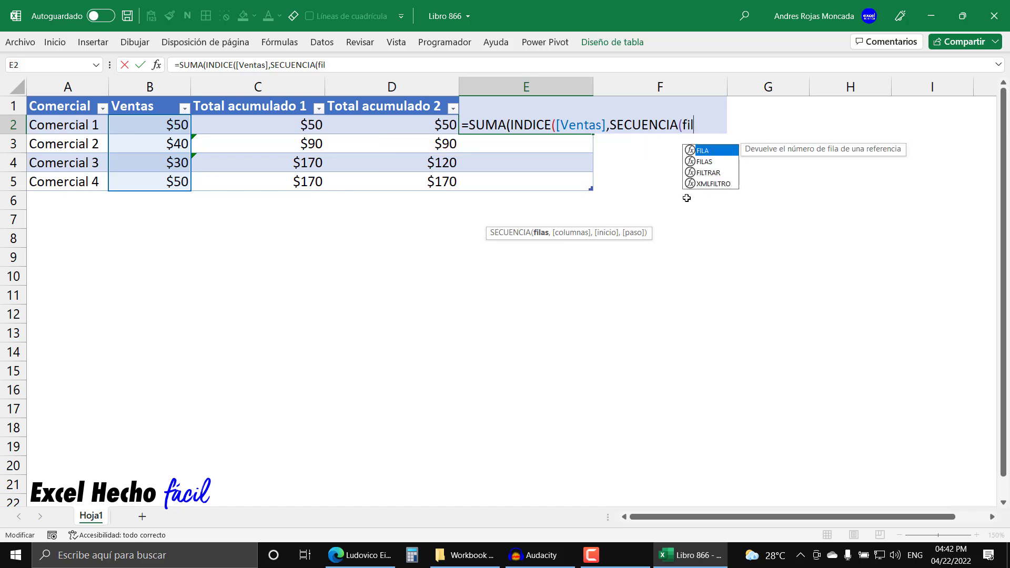
key(Down)
key(Tab)
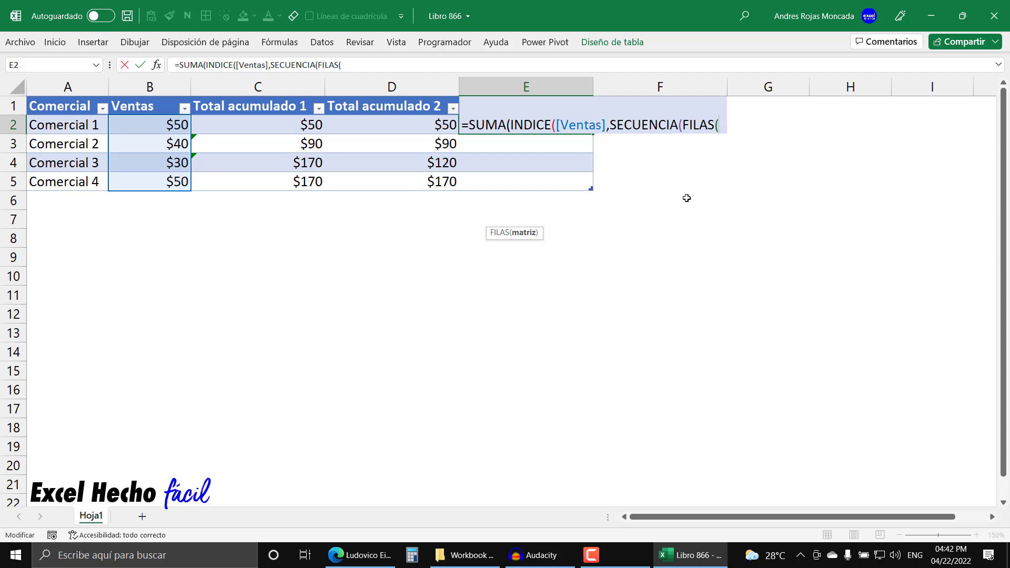
text(B2)
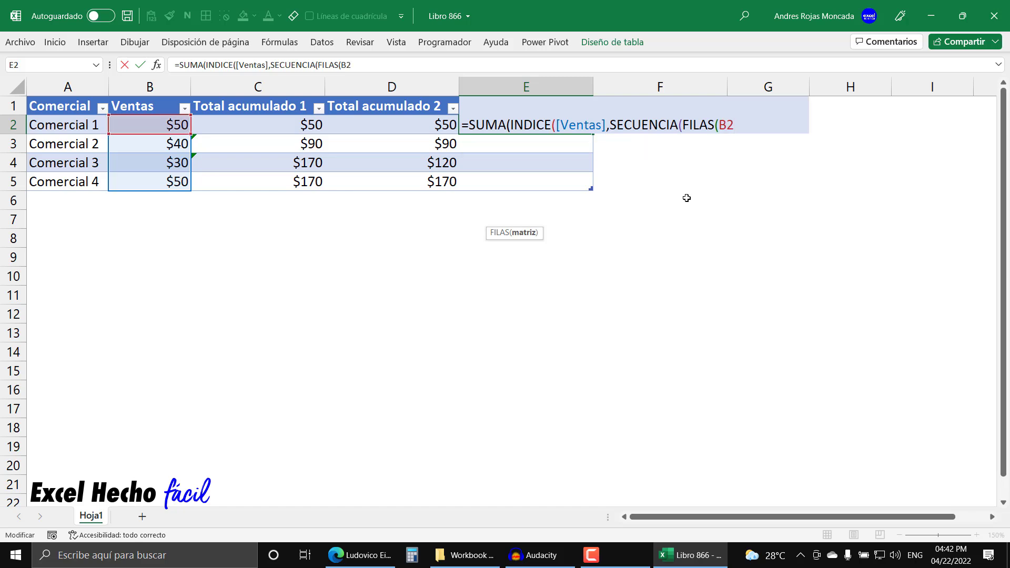
key(F4)
click(116, 126)
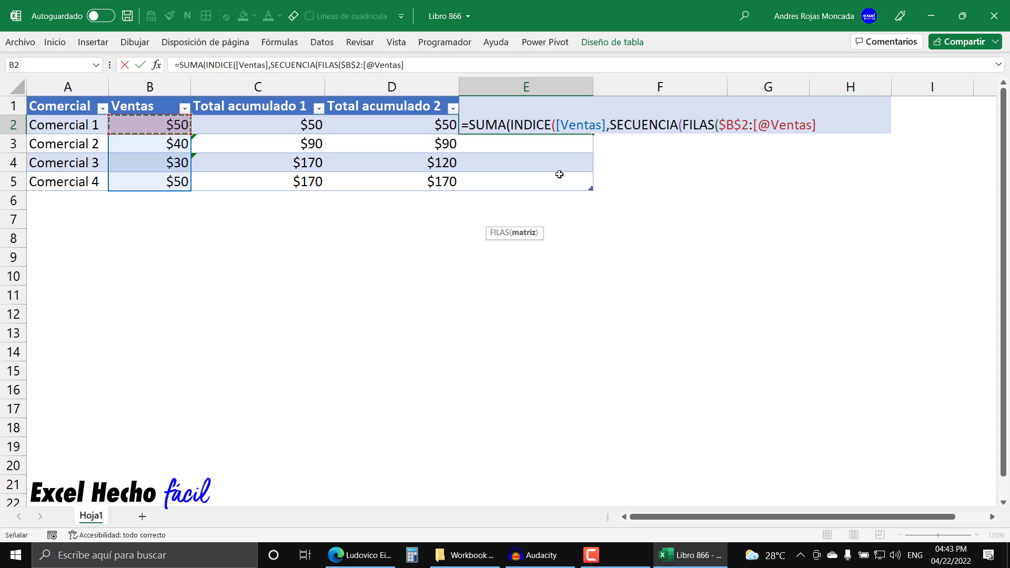
text())
drag(683, 125, 810, 126)
key(F9)
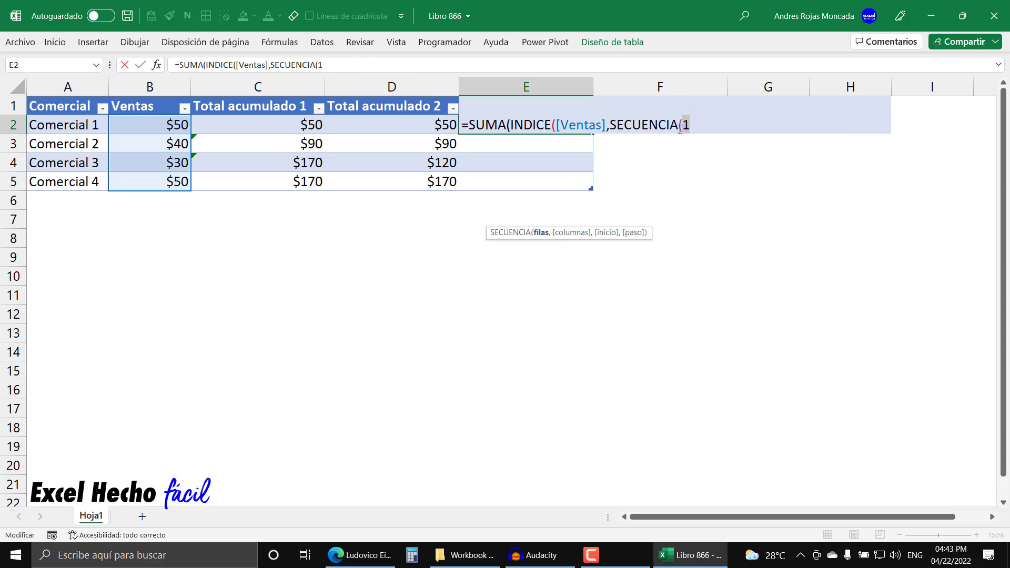
key(ctrl+z)
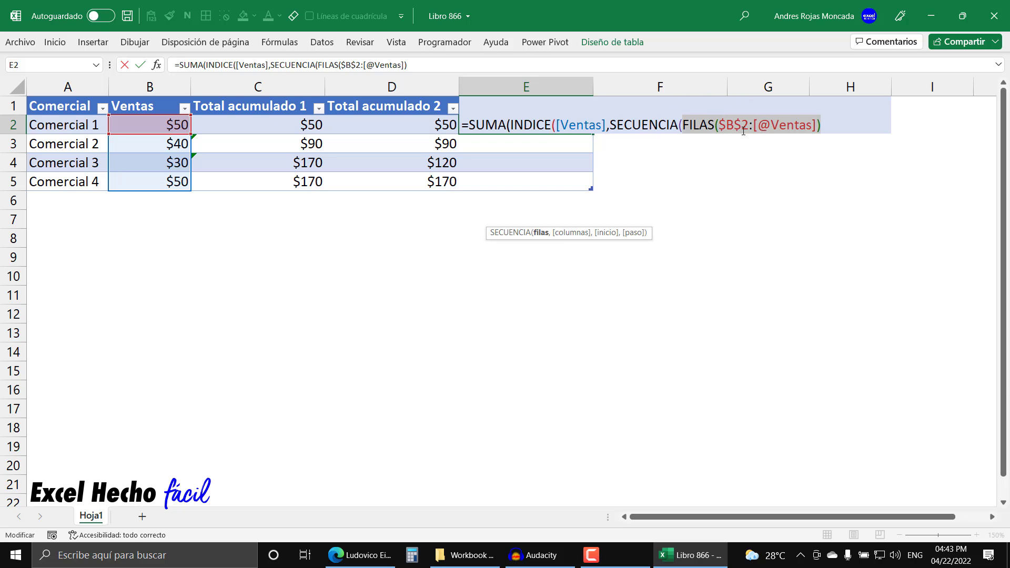
click(684, 124)
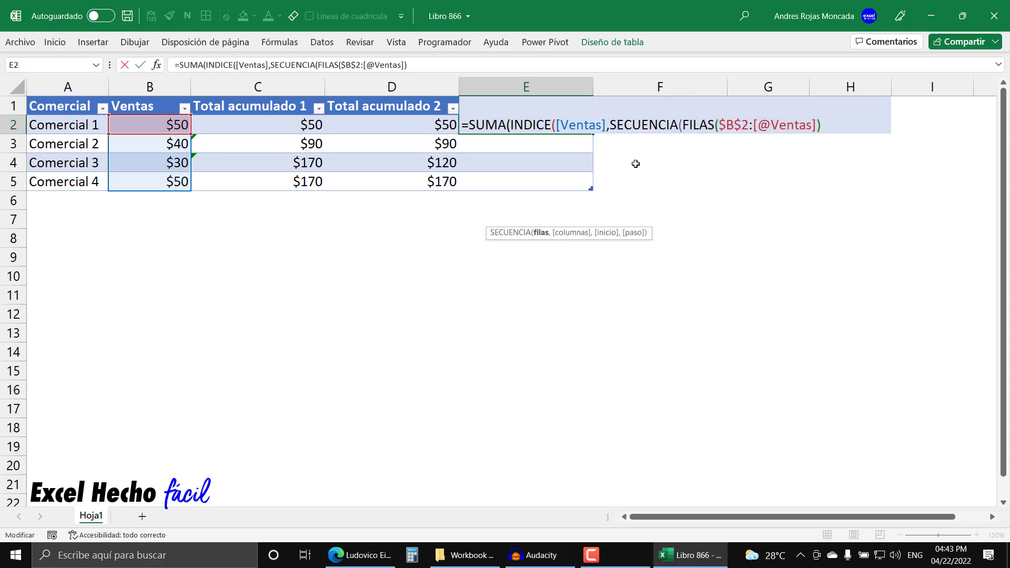
click(539, 233)
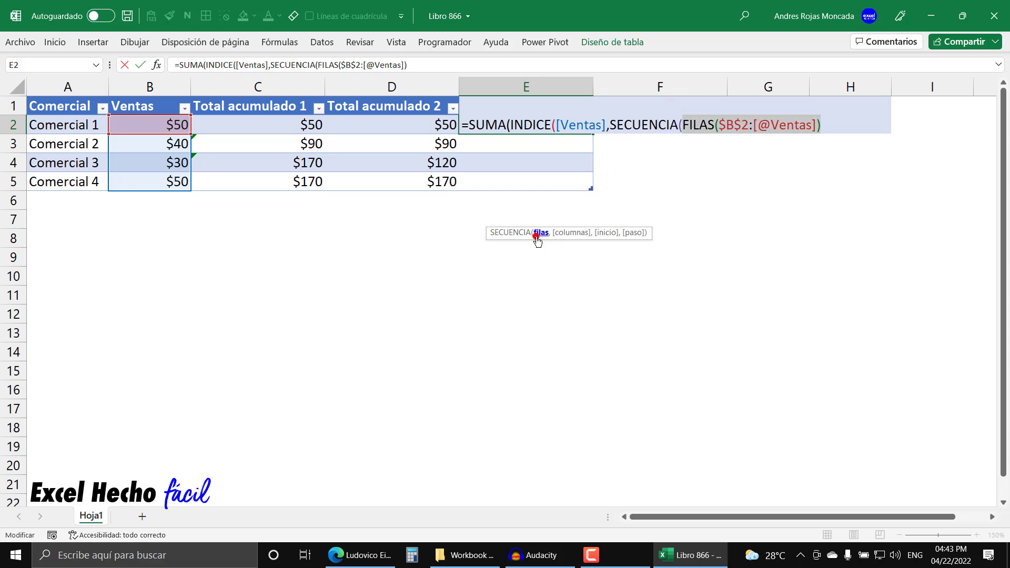
click(822, 125)
text(,1)
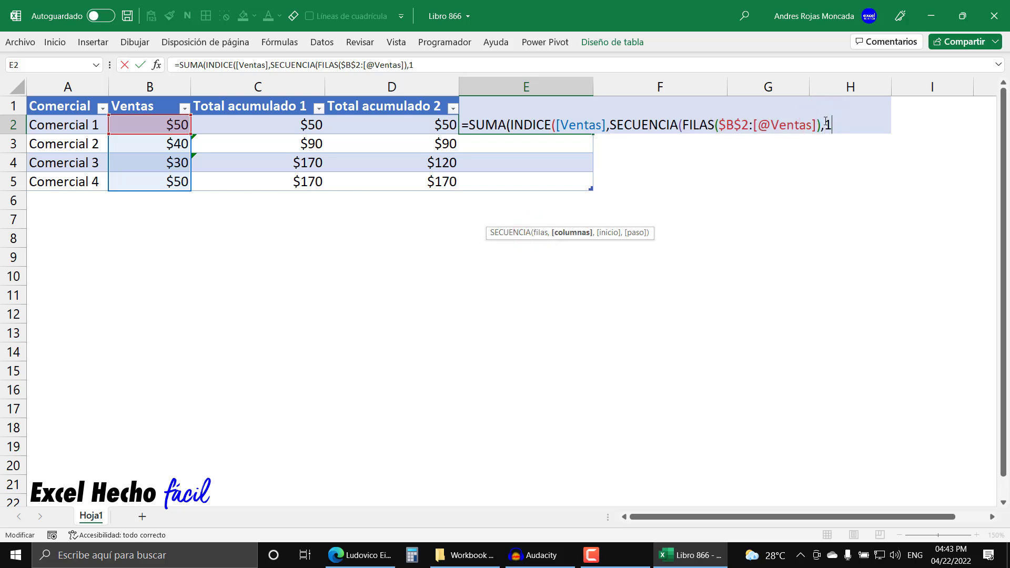
text())
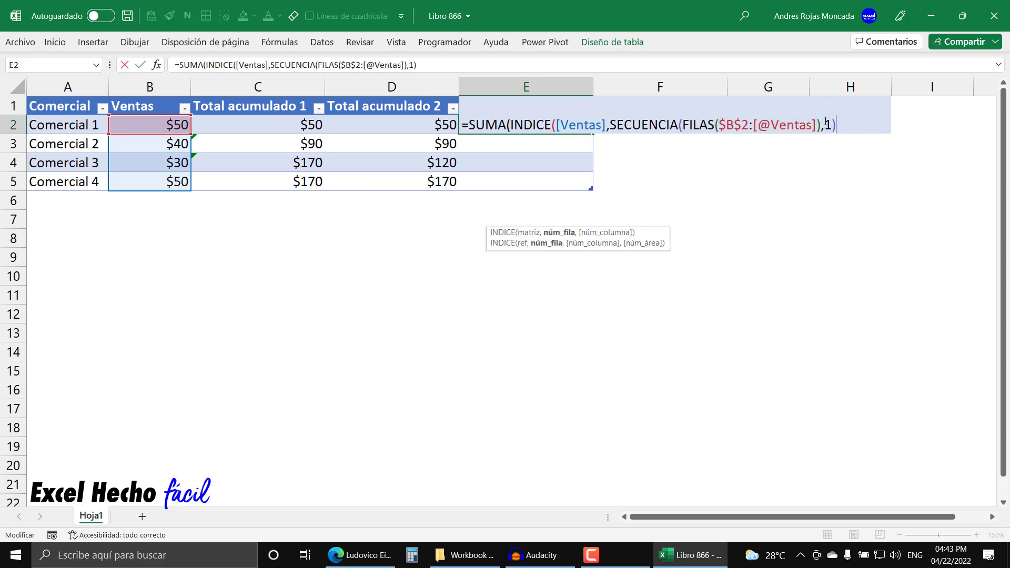
text())
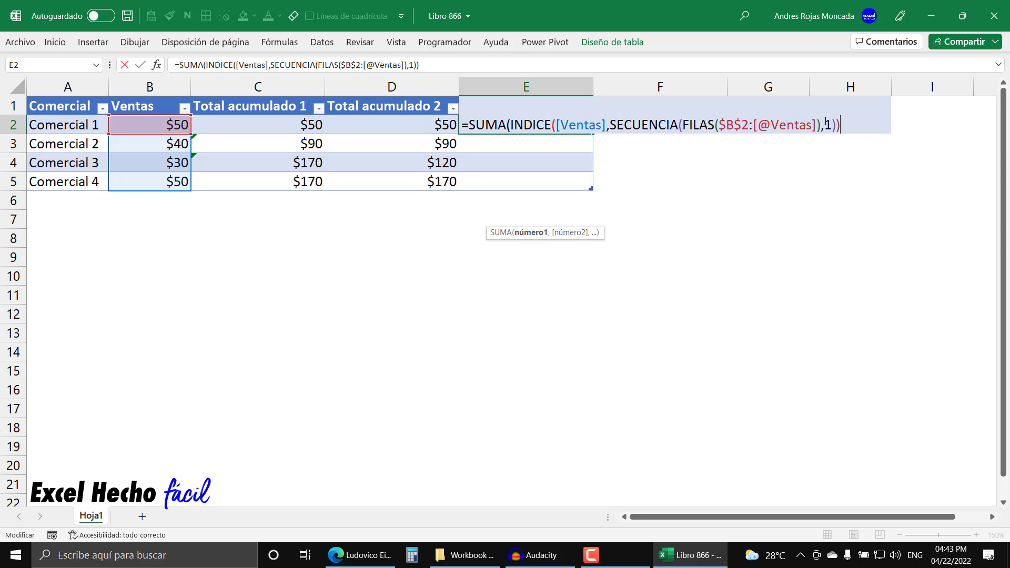
text())
key(Return)
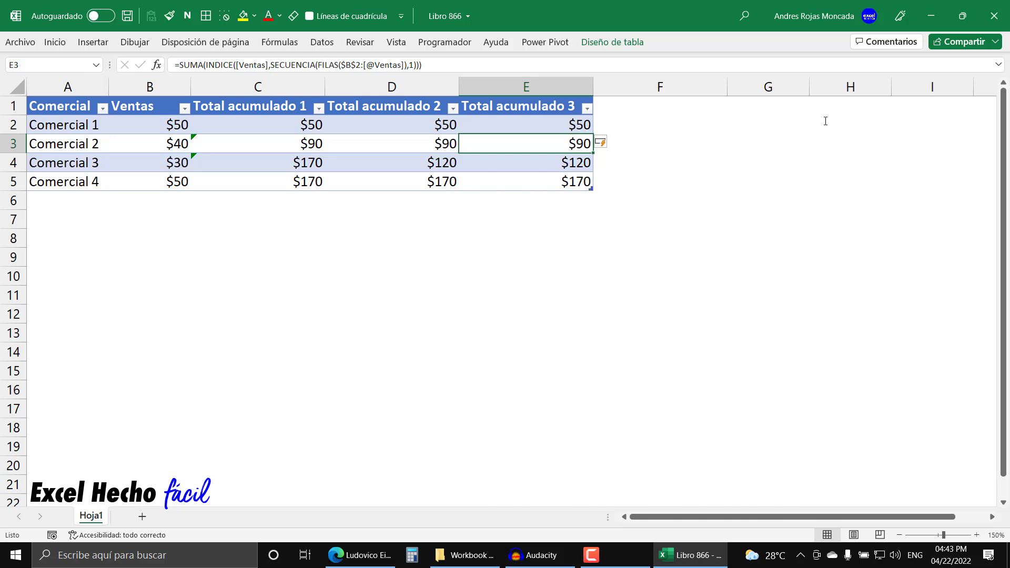
drag(585, 125, 584, 181)
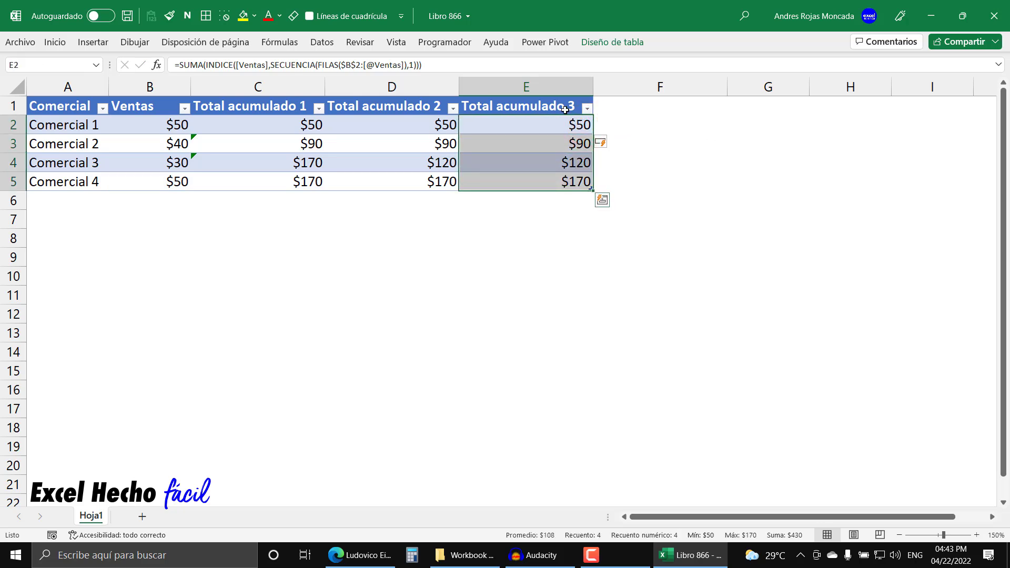
Insert a table column to the right of Total acumulado 3.
right_click(564, 108)
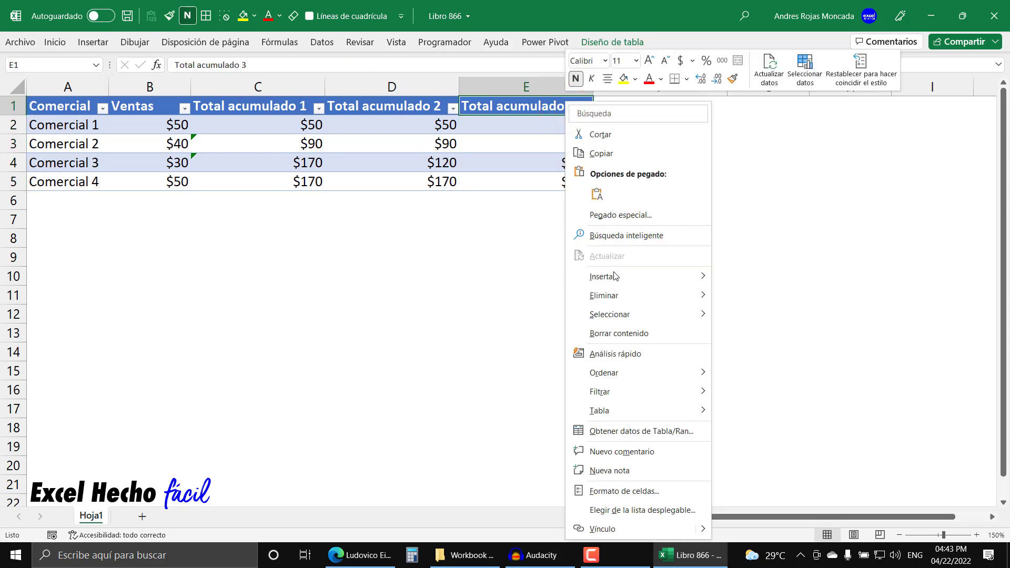
mouse_move(622, 279)
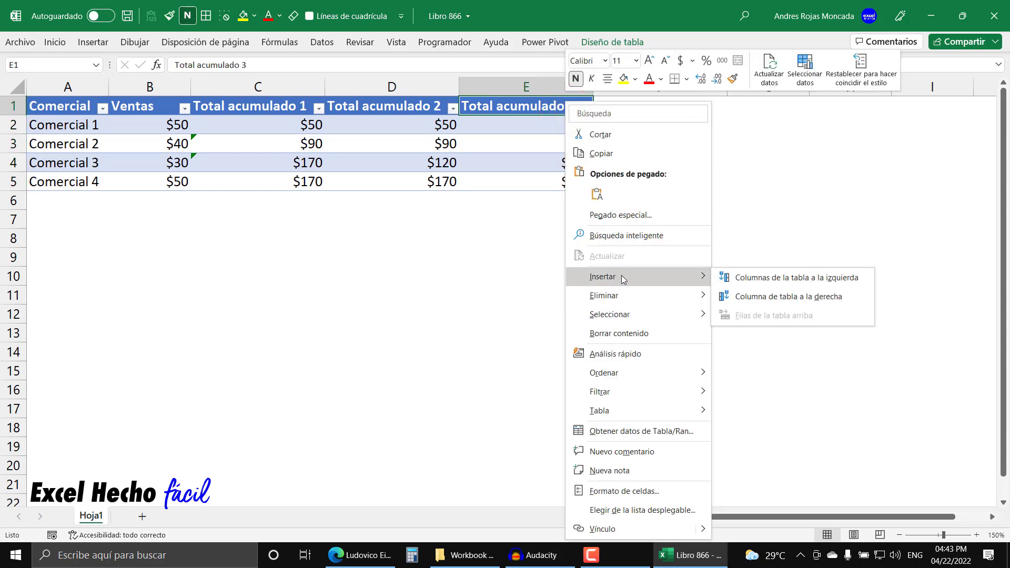
click(781, 296)
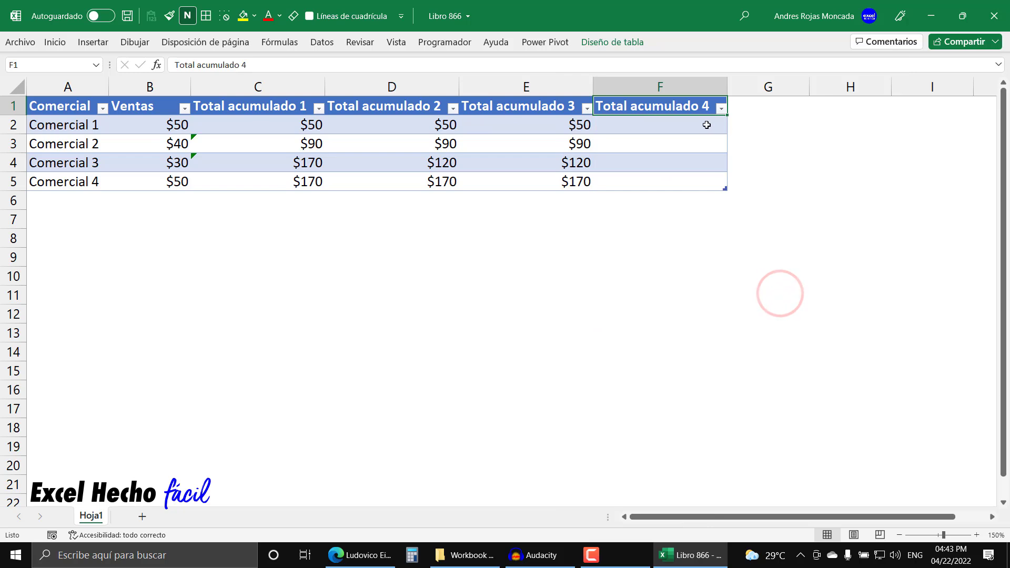
Begin a formula in F2 that sums the first item of the Ventas column: =SUMA(INDICE([Ventas],1).
key(Down)
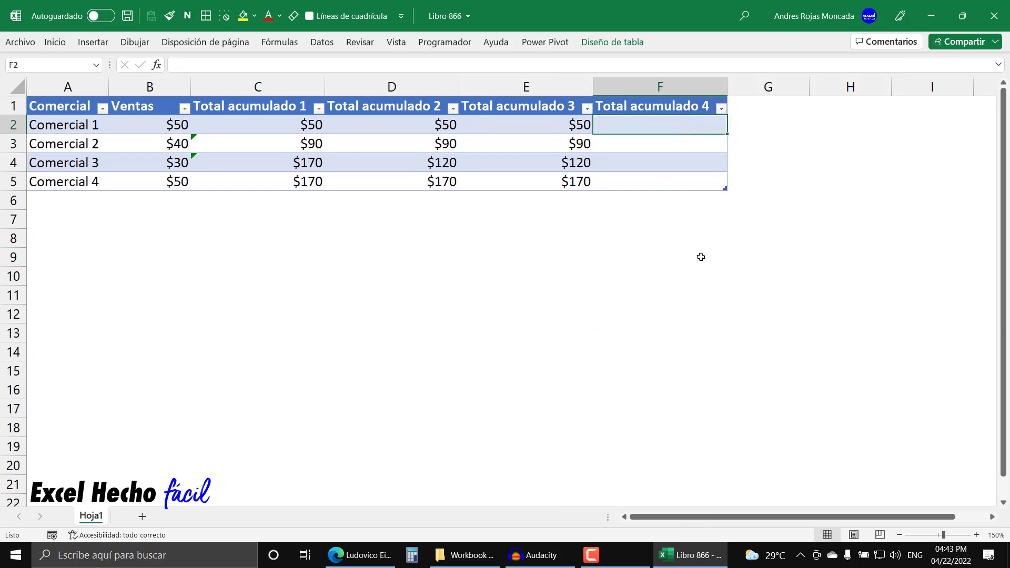
text(=sum)
key(Tab)
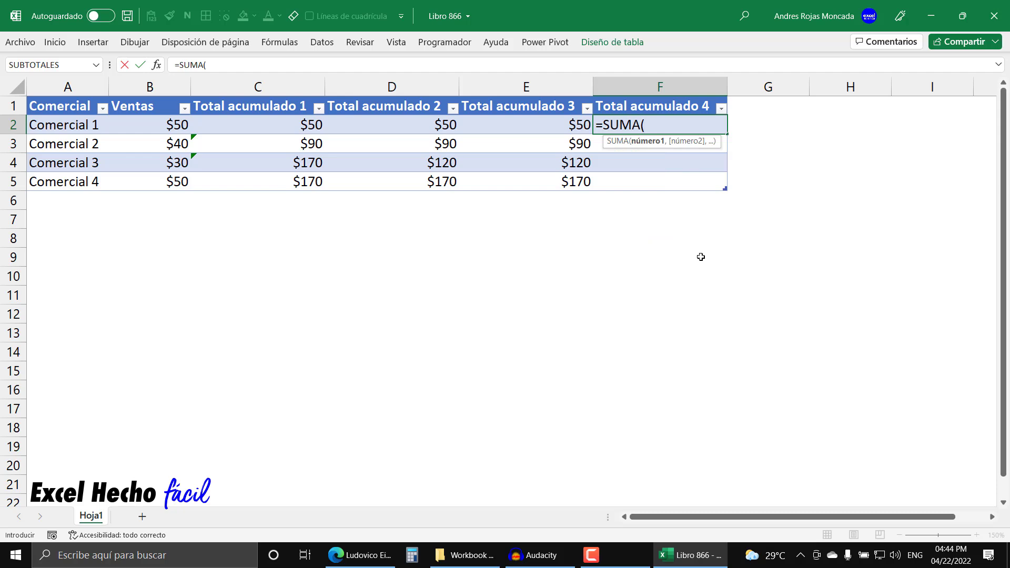
text(indi)
key(Tab)
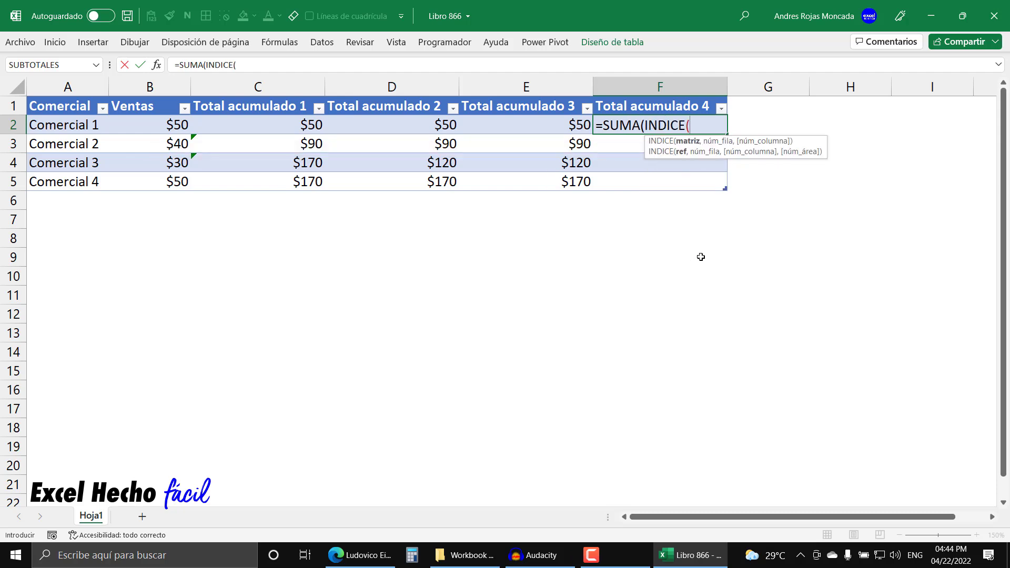
click(148, 99)
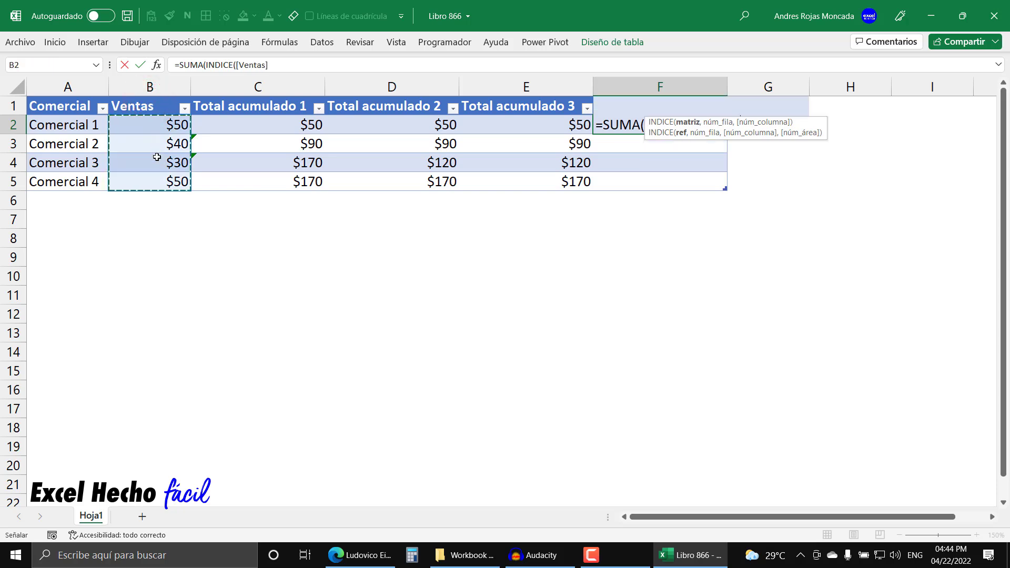
drag(799, 125, 744, 223)
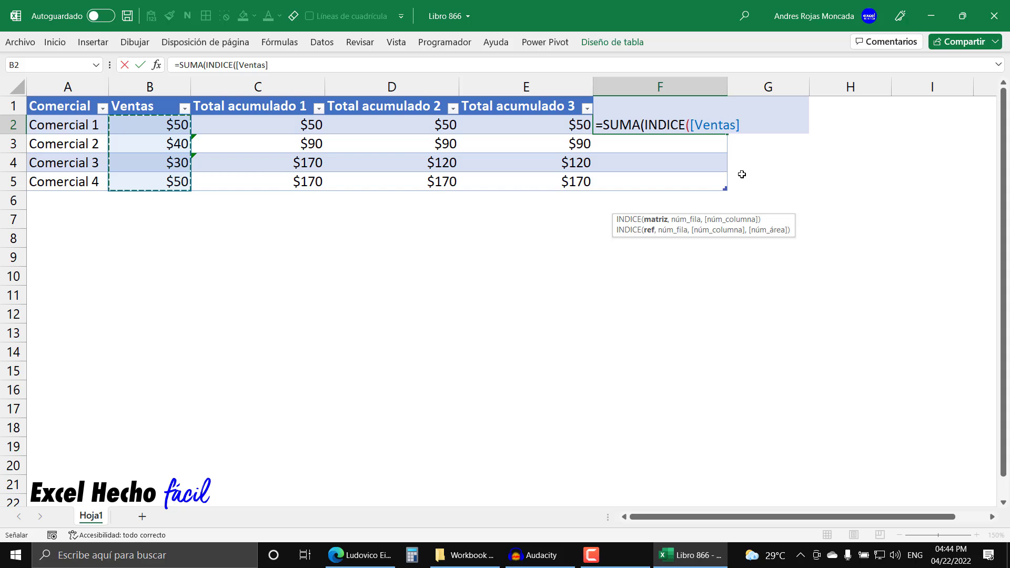
text(,1)
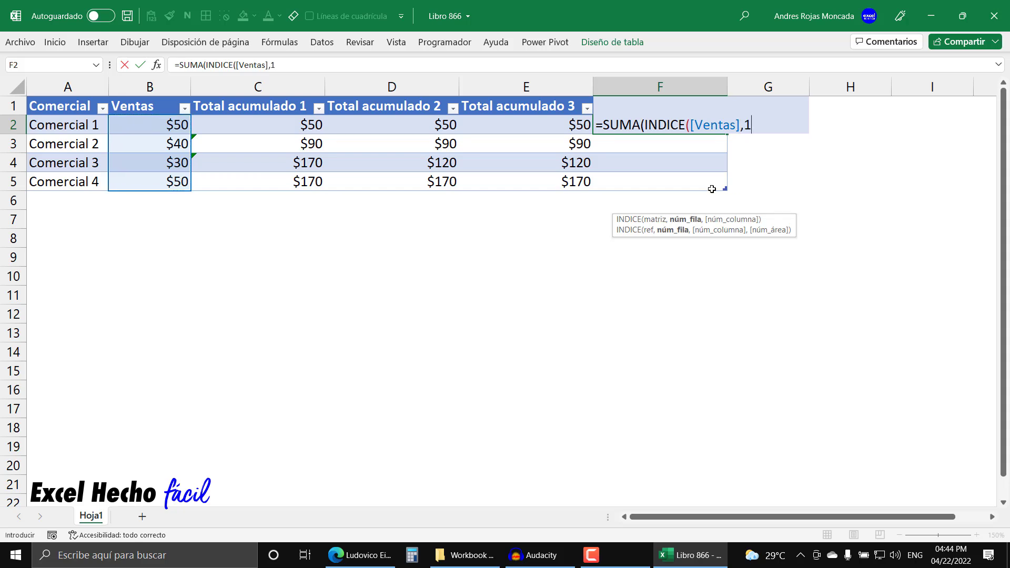
click(677, 225)
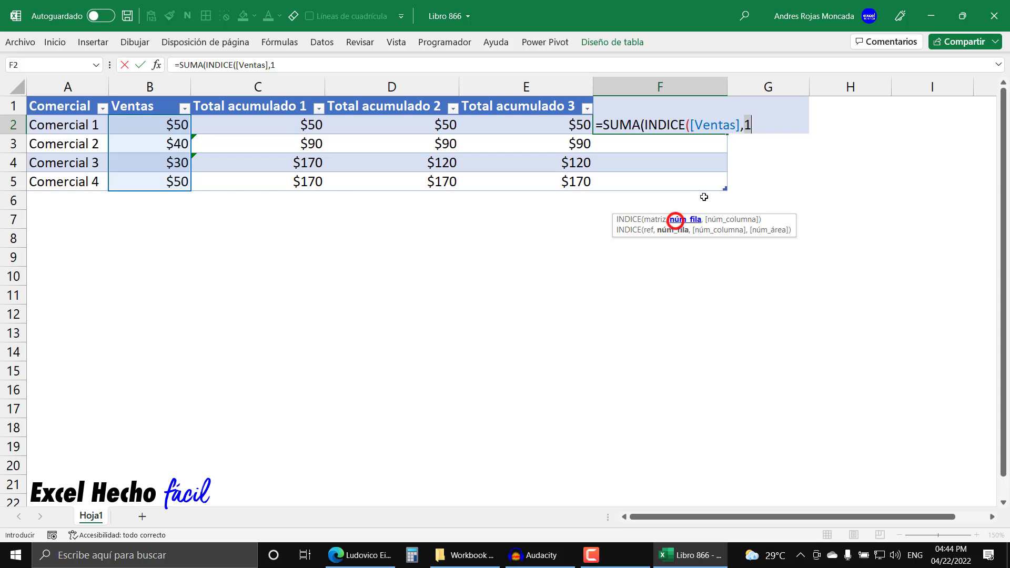
click(753, 127)
text(1)
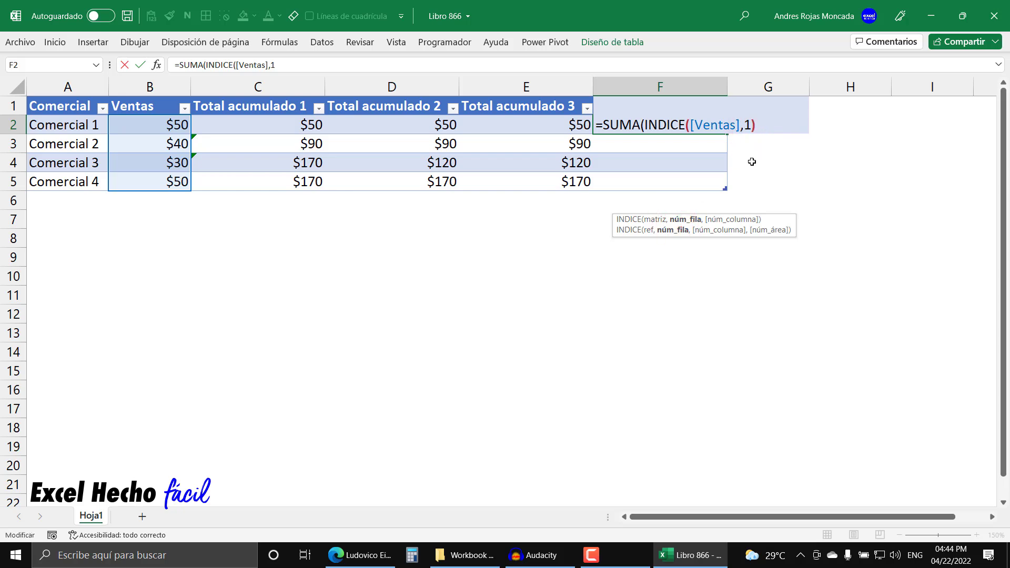
text())
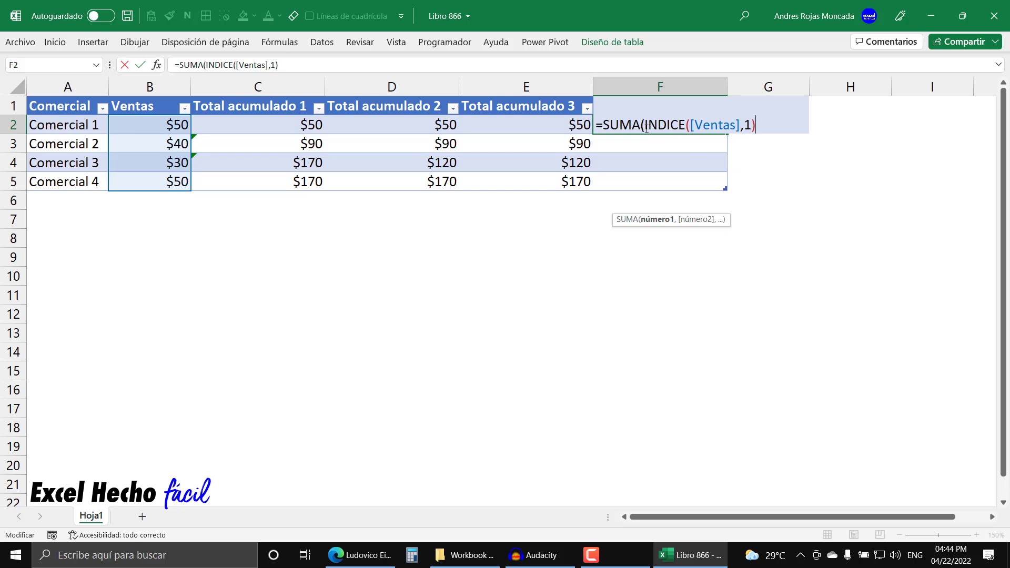
Evaluate the INDICE([Ventas],1) part of the F2 formula in place and restore it.
drag(642, 125, 767, 124)
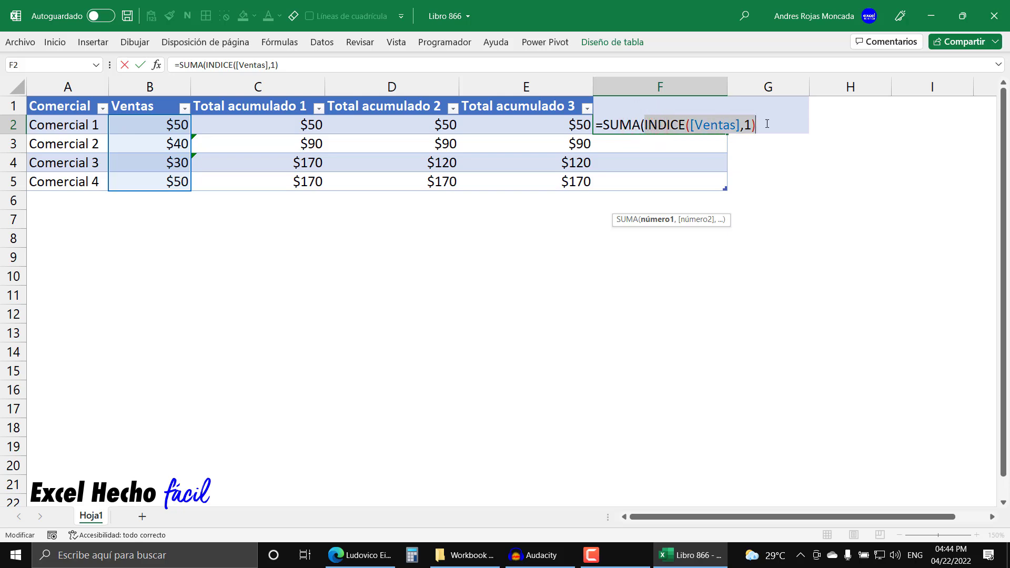
click(767, 124)
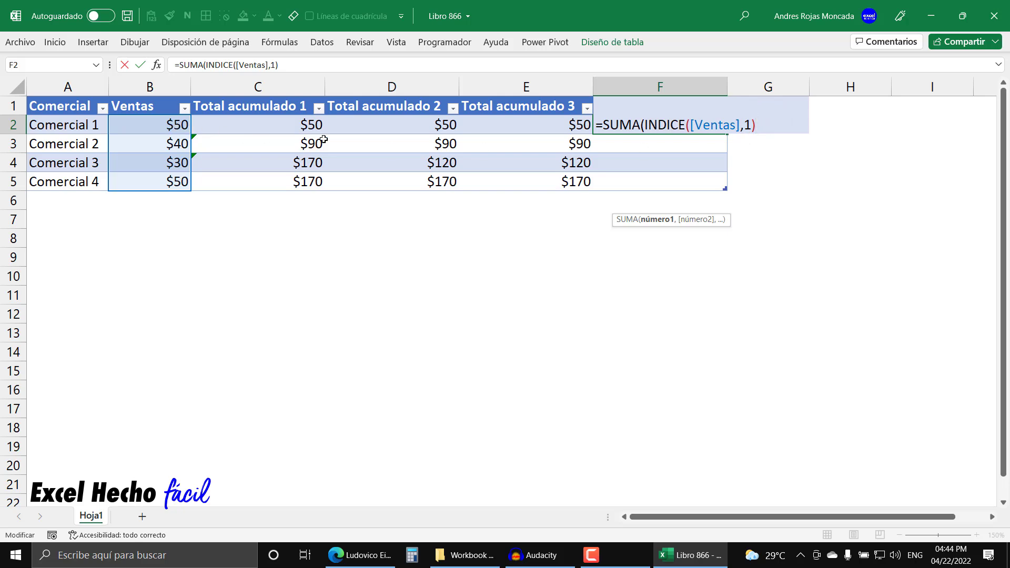
drag(642, 124, 763, 124)
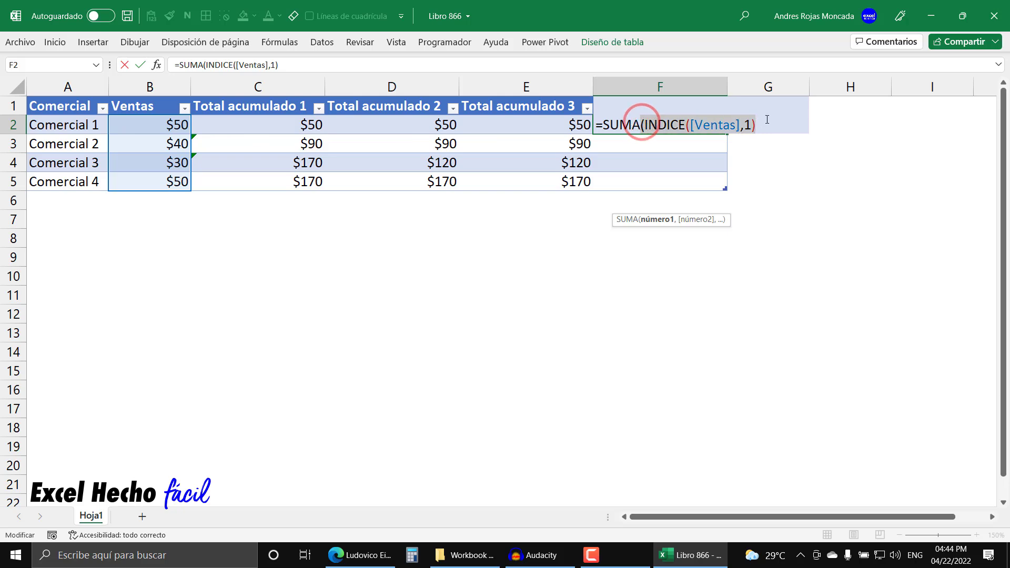
drag(642, 124, 755, 125)
key(F9)
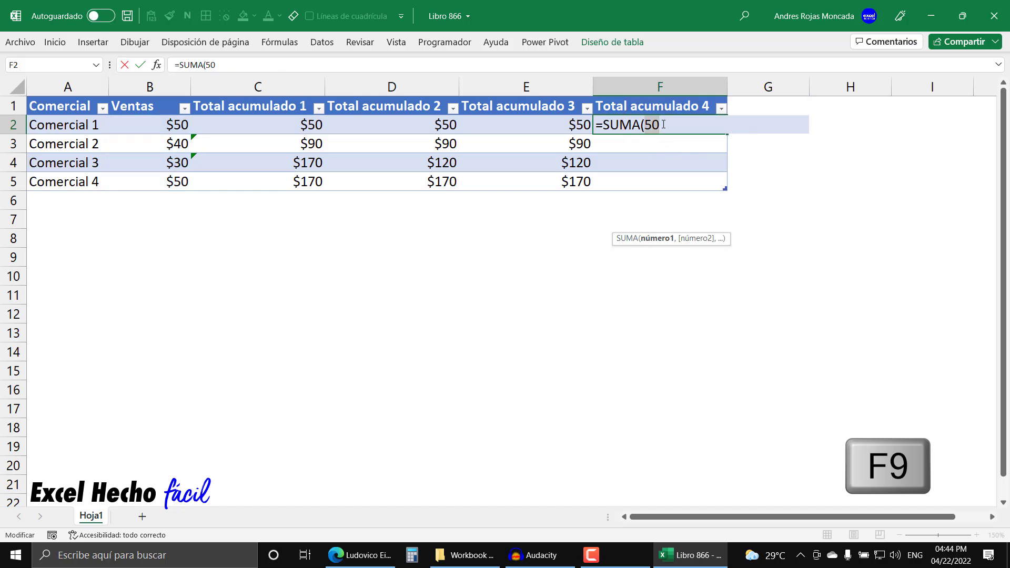
key(ctrl+z)
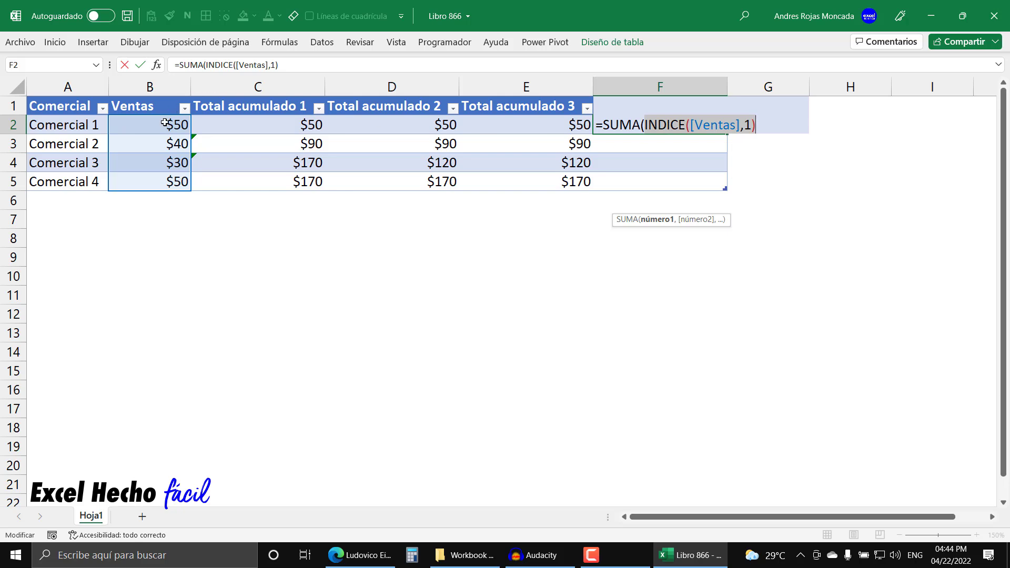
click(772, 123)
text(:)
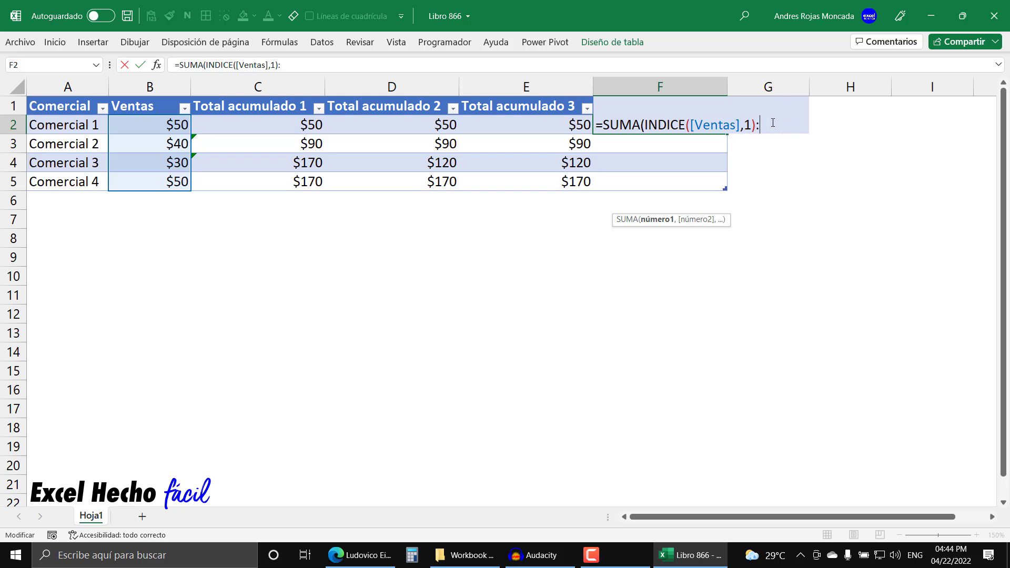
click(126, 126)
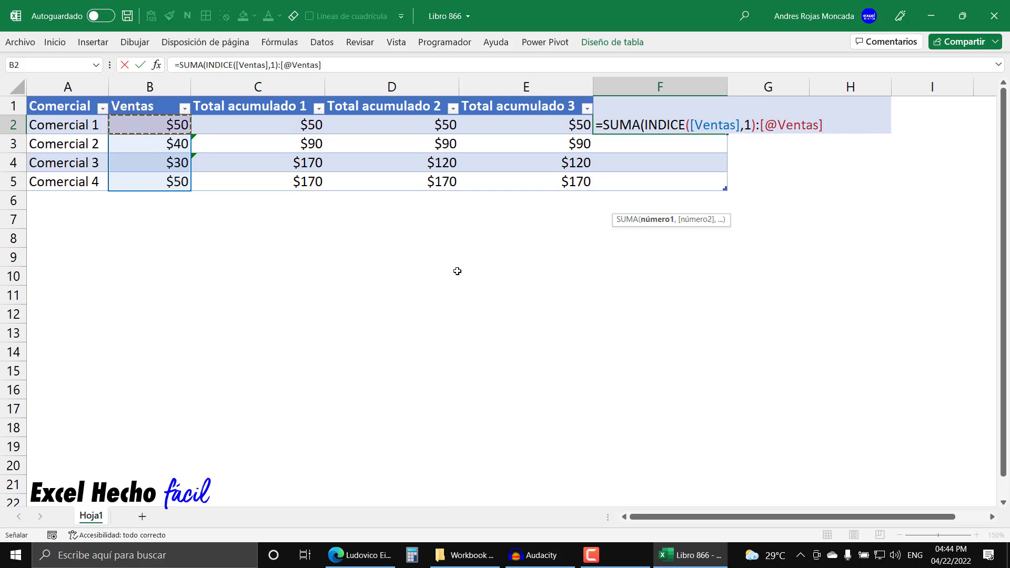
text())
key(Return)
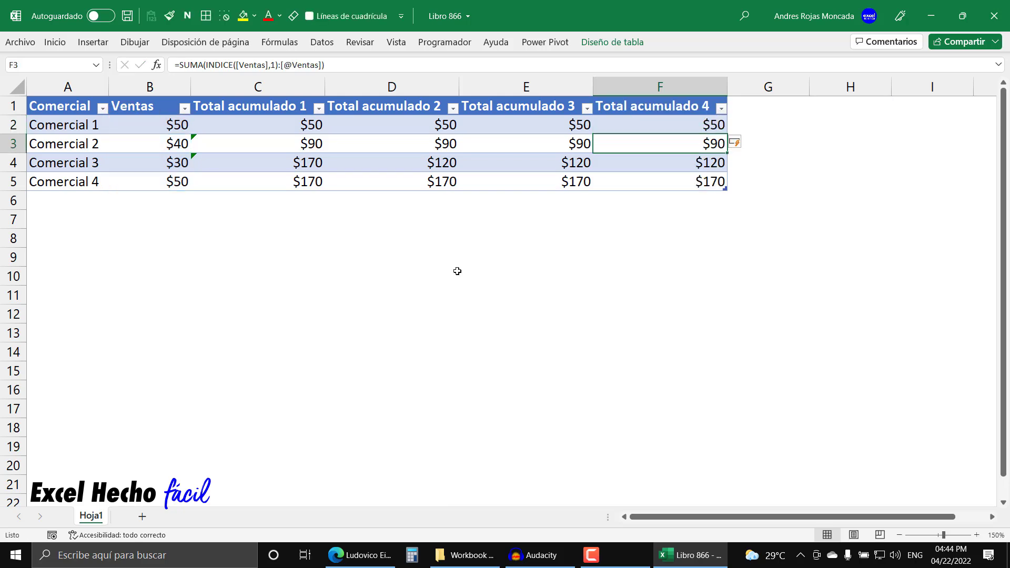
Review the data and formulas of the Total acumulado 2, 3, 4 and 1 columns in turn.
click(398, 97)
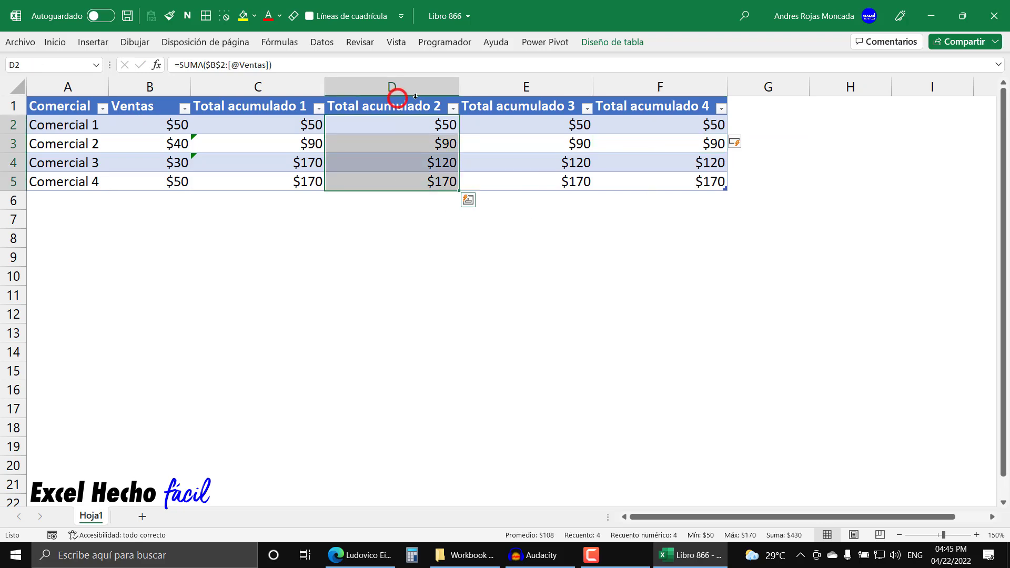
click(527, 98)
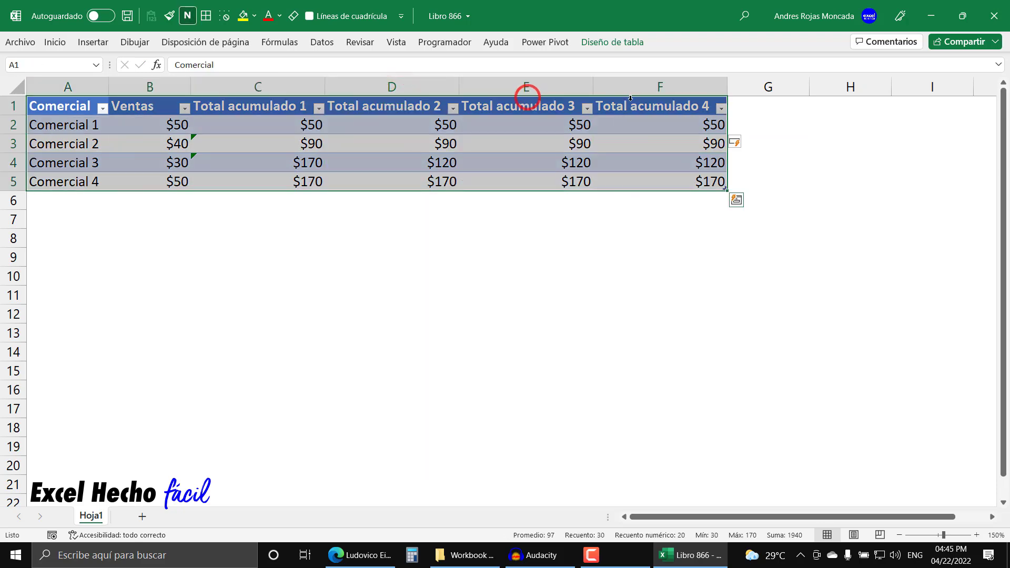
click(542, 99)
click(641, 97)
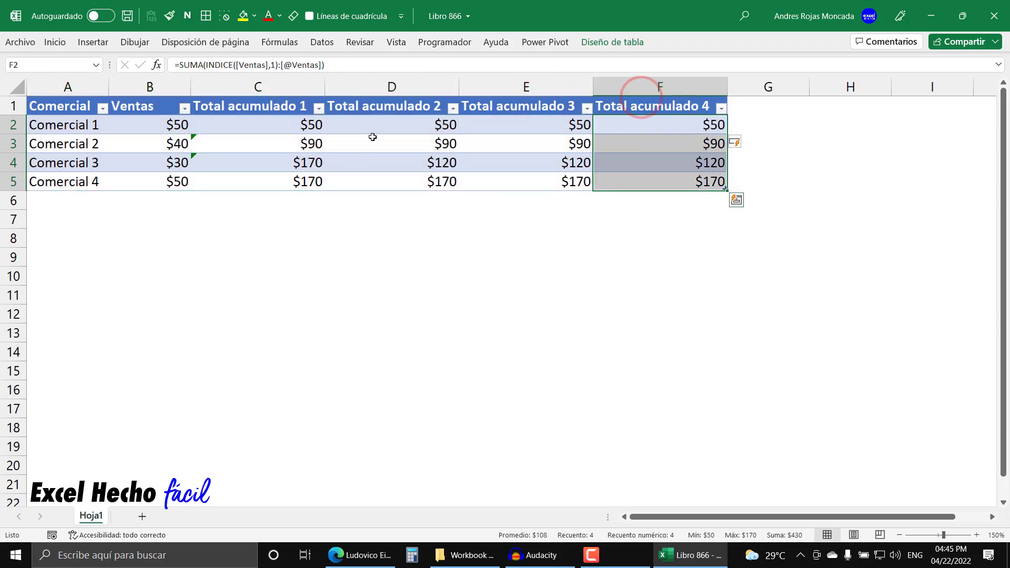
click(284, 97)
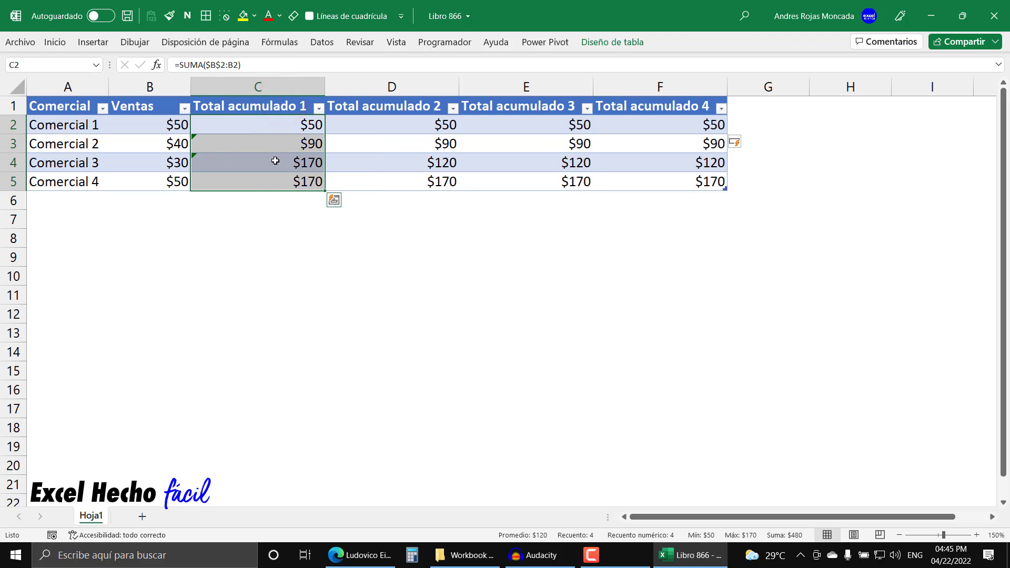
Add a row below the table's last record with Comercial 5 as the Comercial and 50 as Ventas.
click(76, 202)
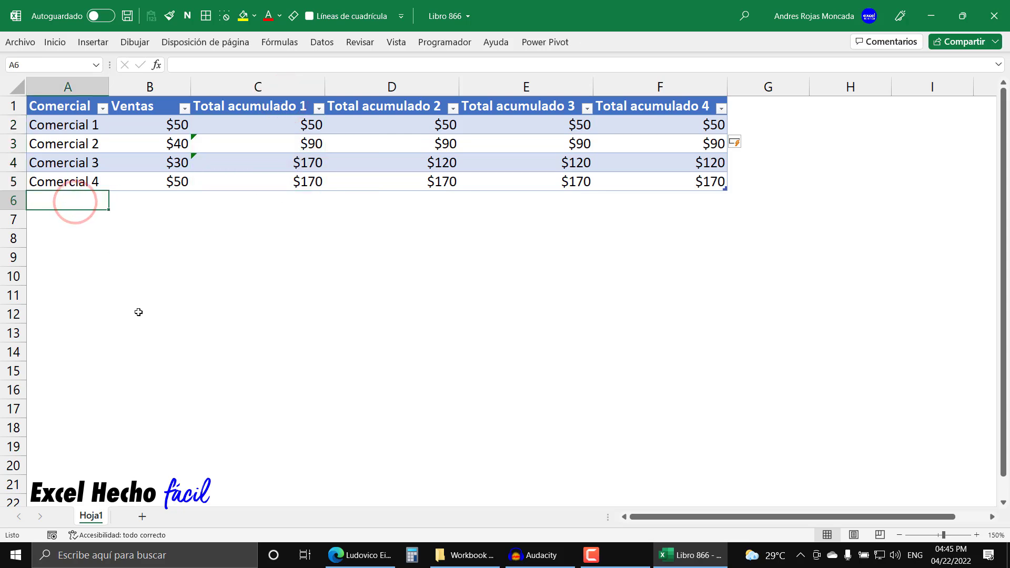
text(Comerc)
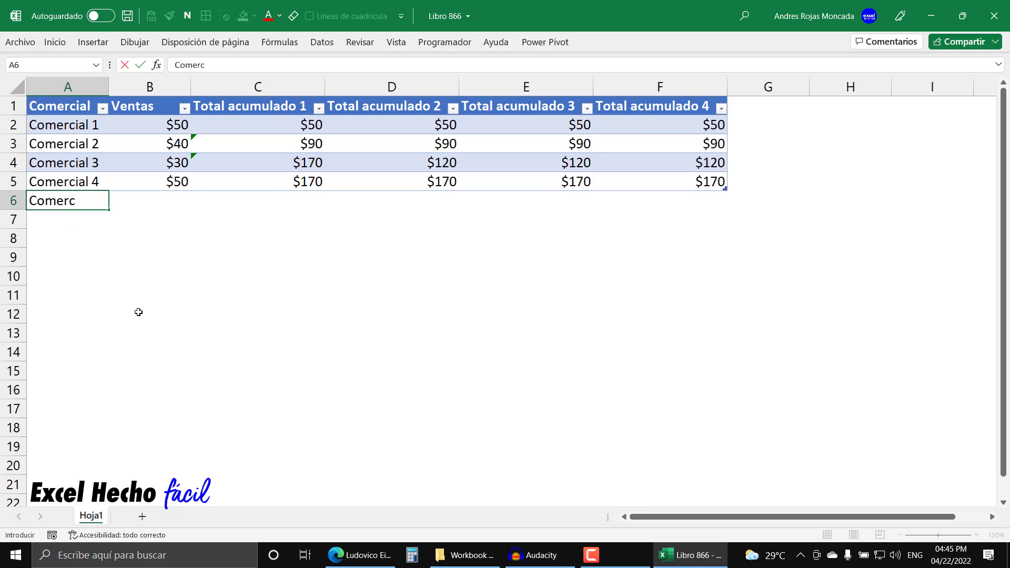
text(ial 5)
key(Return)
key(Up)
key(Right)
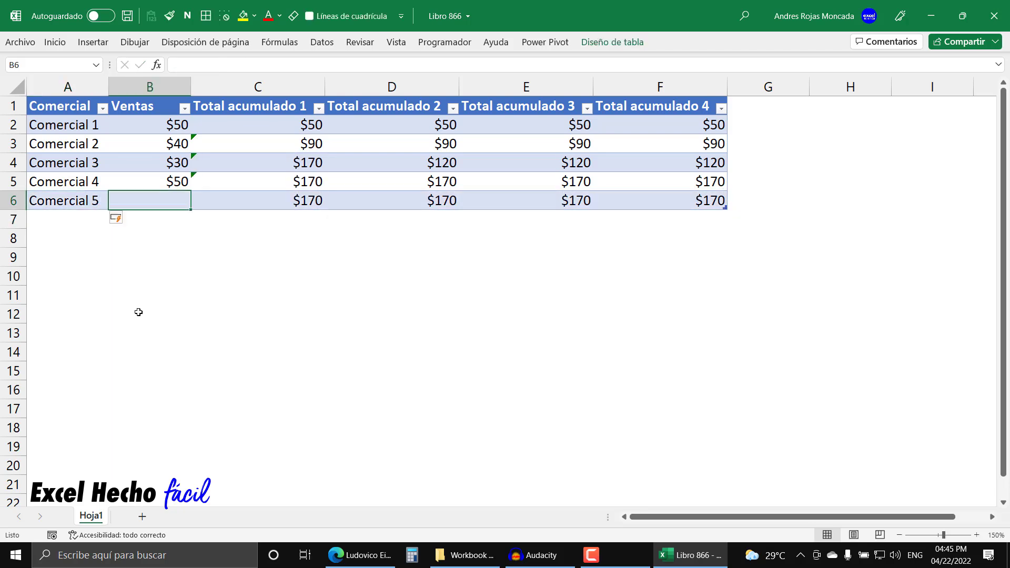
text(50)
key(Return)
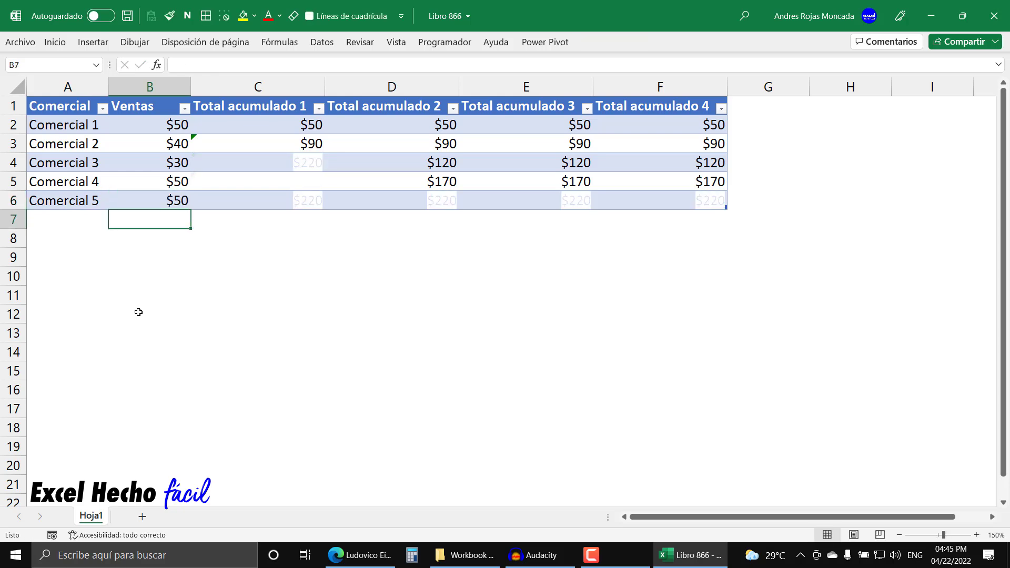
Inspect the range referenced by the Total acumulado 1 formula in C4 without changing it.
click(272, 164)
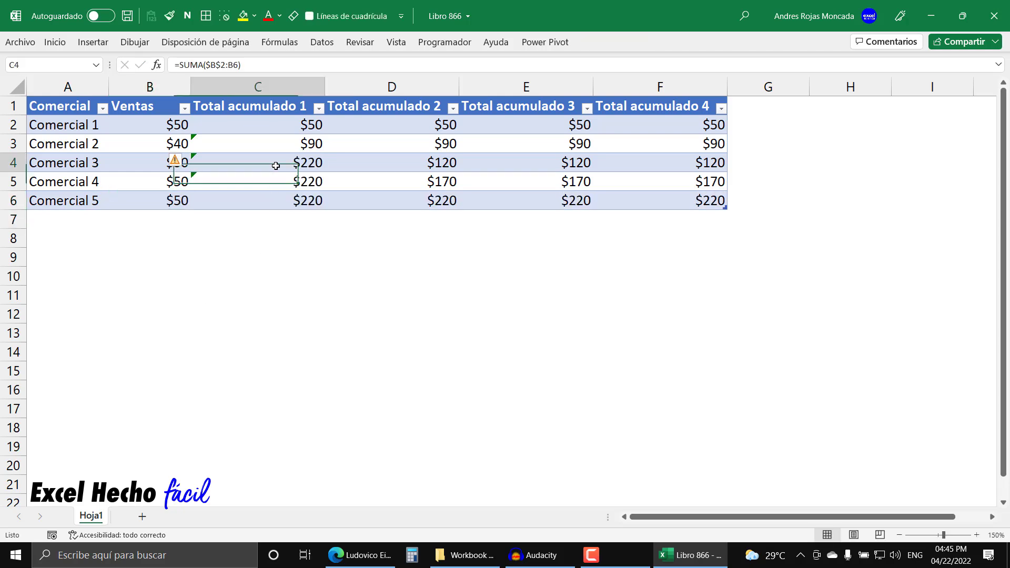
key(F2)
key(Escape)
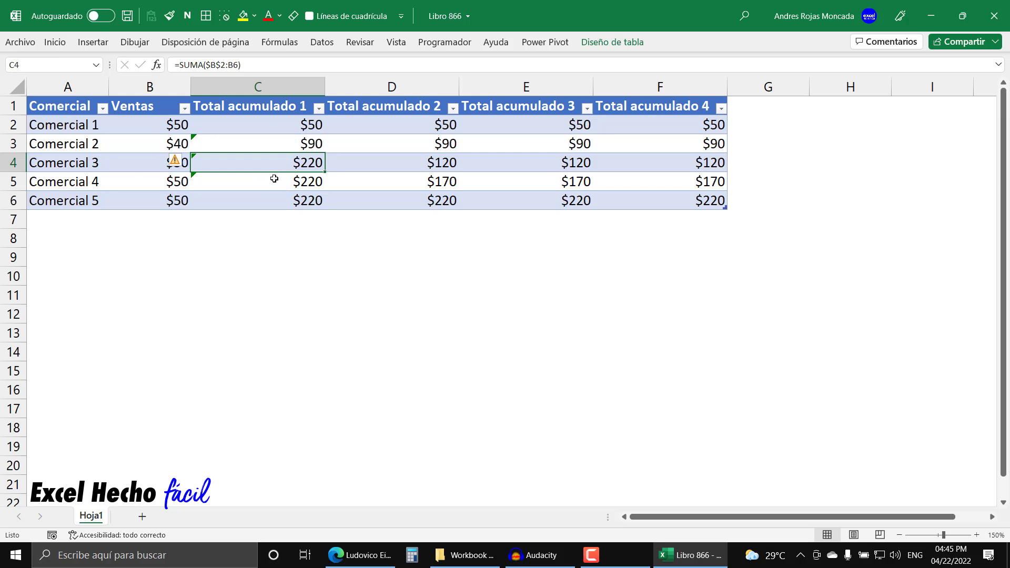
Inspect the ranges referenced by the Total acumulado 1 formulas in C5 and C6 without changing them.
click(273, 177)
key(F2)
key(Escape)
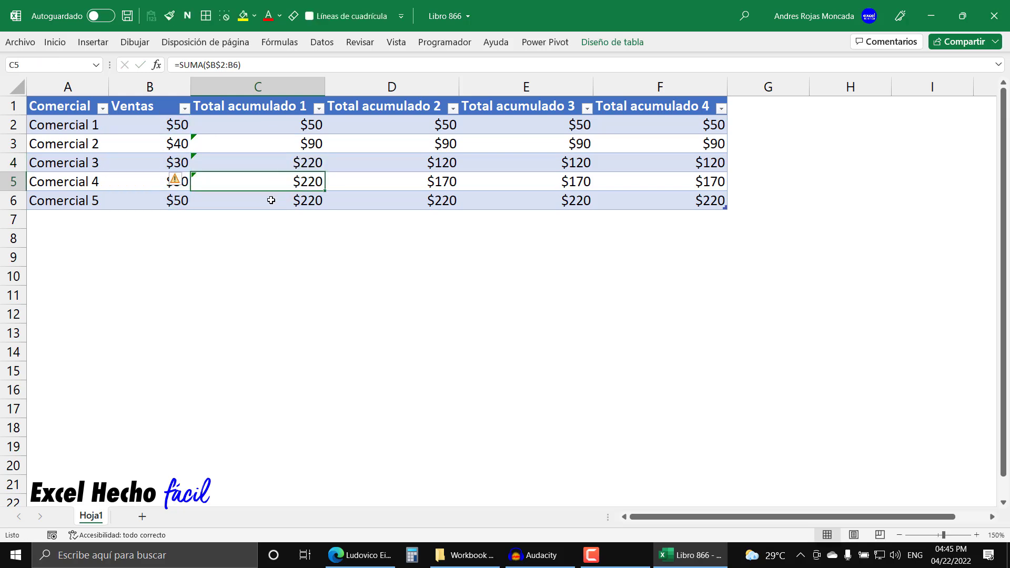
click(271, 200)
key(F2)
key(Escape)
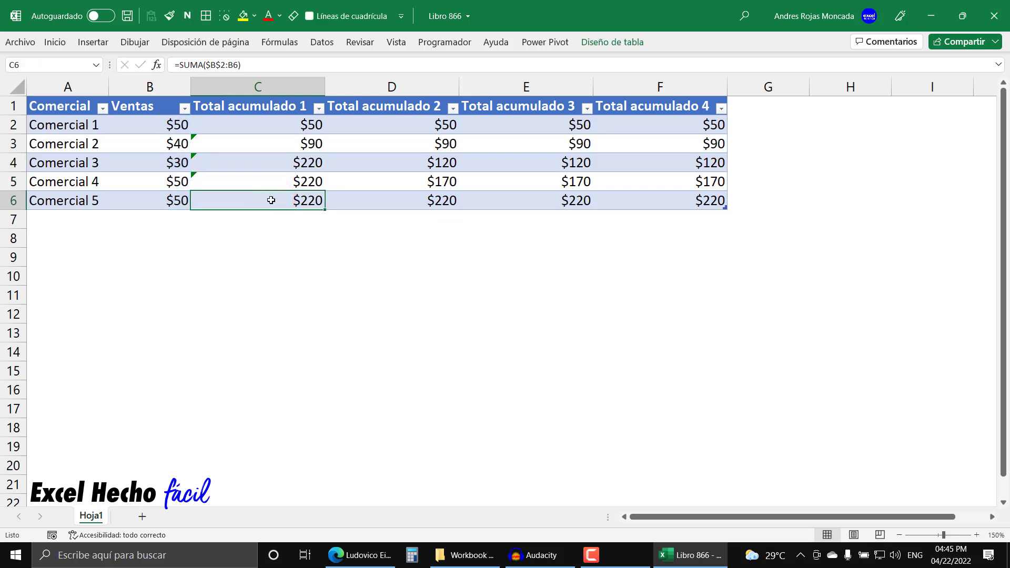
key(F2)
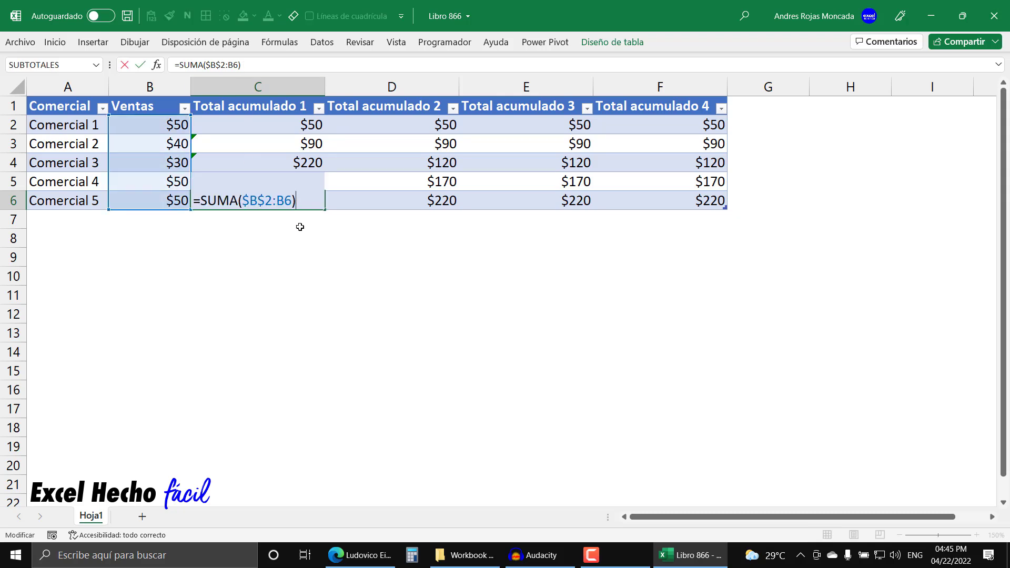
key(Escape)
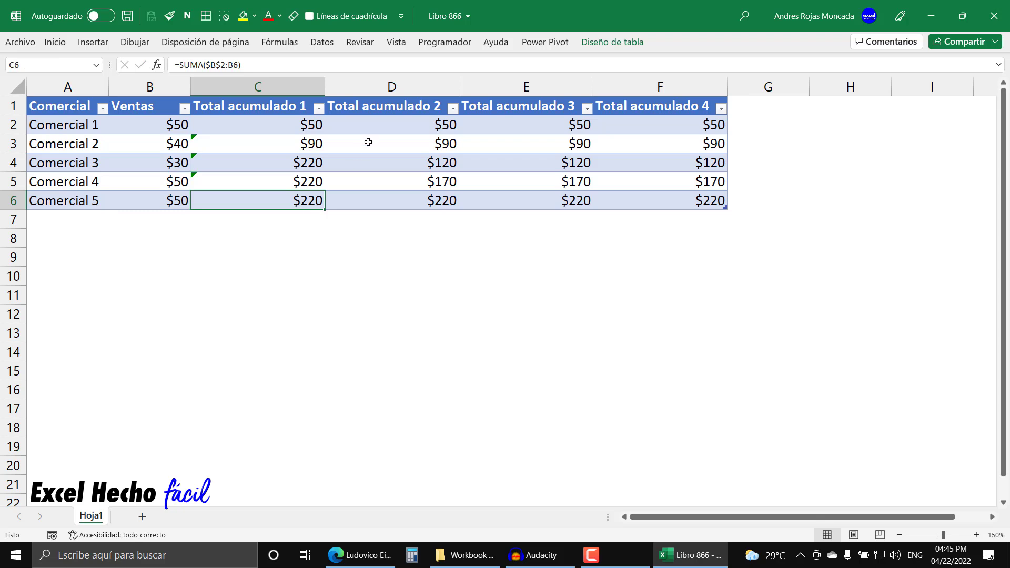
Review the Total acumulado 2, 3 and 4 formulas in the Comercial 5 row.
click(375, 196)
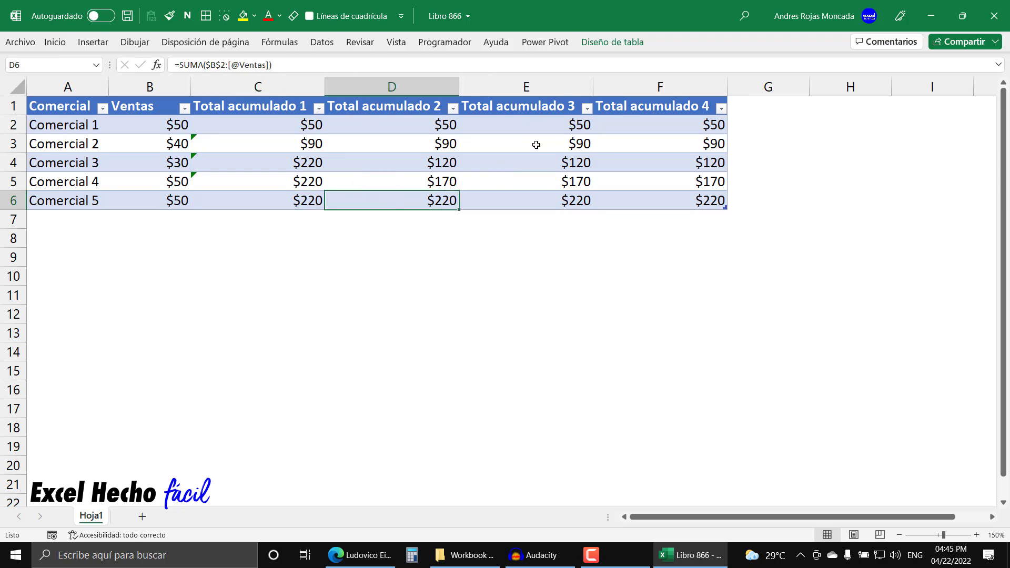
click(536, 195)
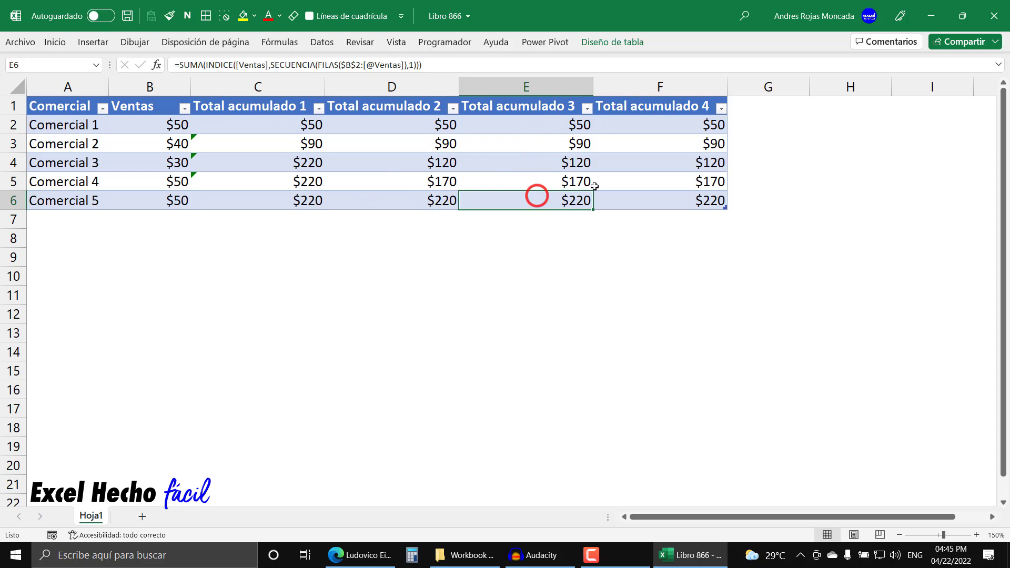
click(673, 196)
Add a row below the table's last record with Comercial 6 as the Comercial and 50 as Ventas.
click(83, 219)
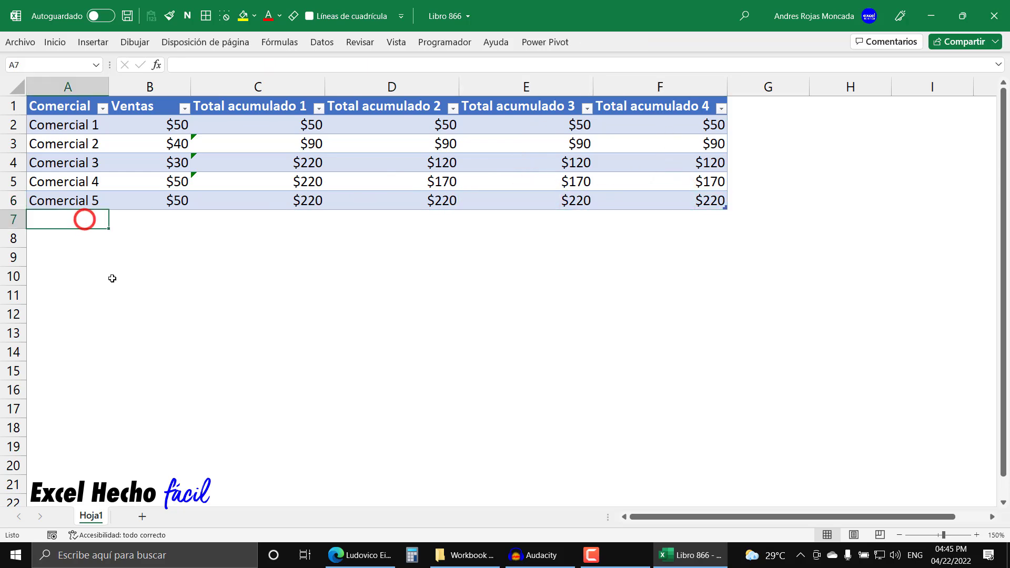
text(Comewr)
key(BackSpace)
key(BackSpace)
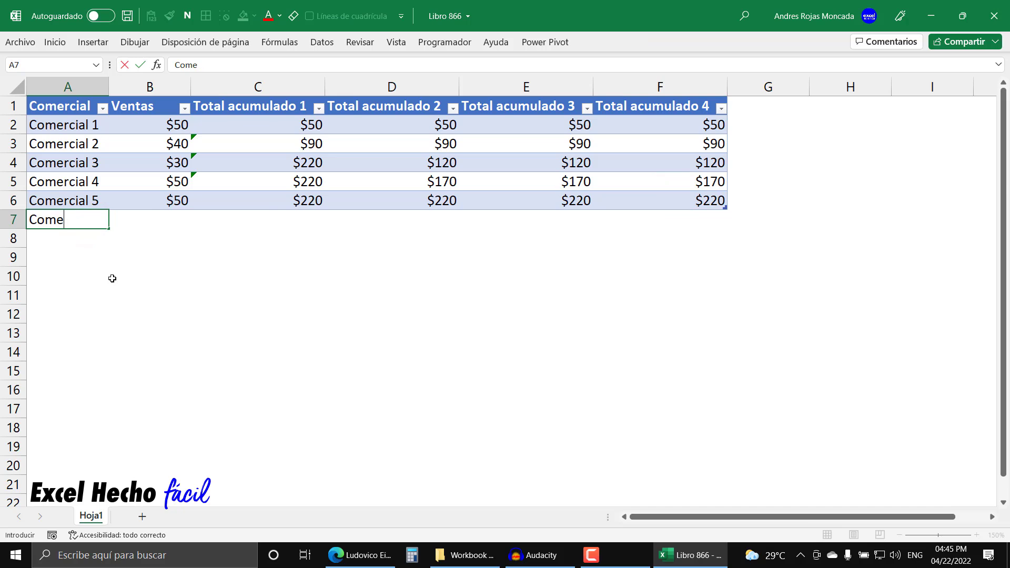
text(rcial 6)
key(Tab)
text(50)
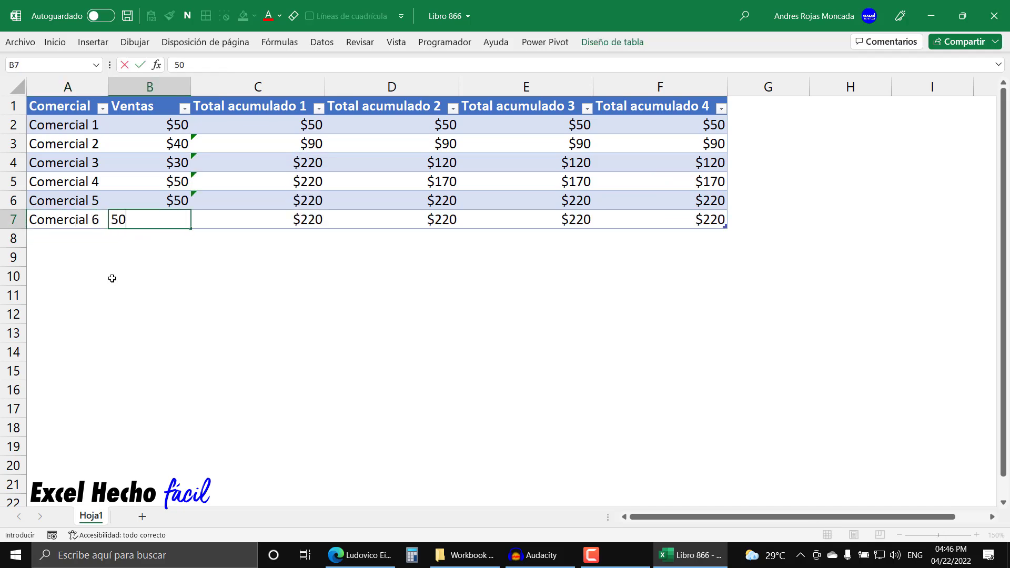
key(Return)
Compare the running totals of all four Total acumulado columns from row 4 down to the Comercial 6 row.
drag(275, 169, 272, 205)
drag(415, 161, 415, 205)
click(415, 214)
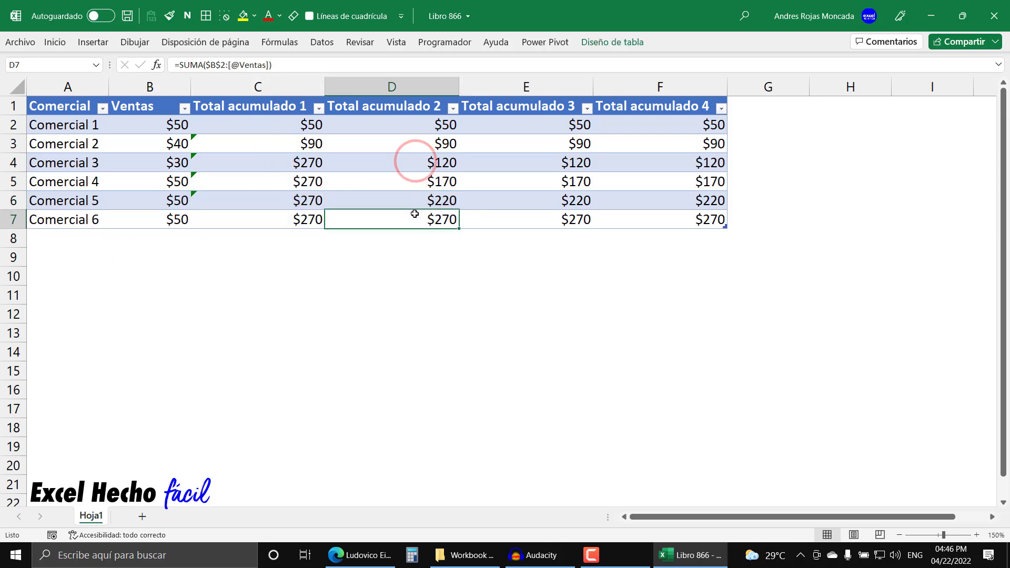
drag(516, 163, 521, 225)
click(522, 212)
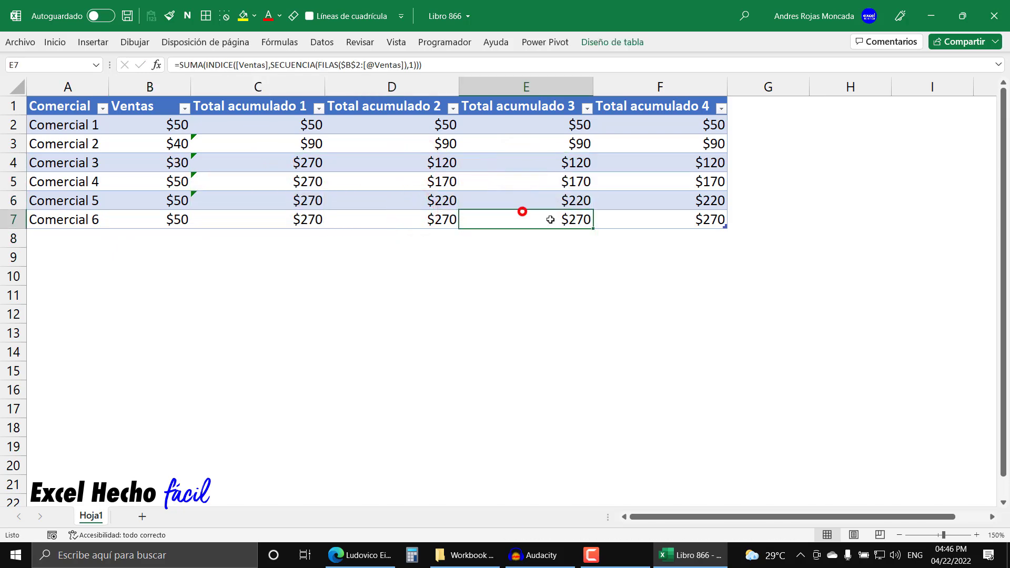
drag(648, 161, 653, 221)
click(652, 221)
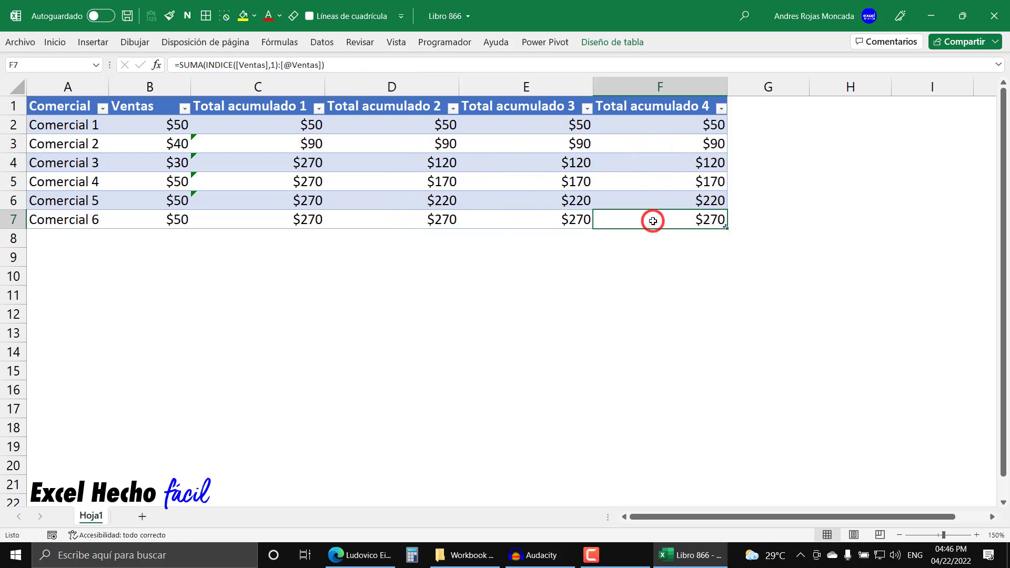
Enter the label Formula 1 in A9 and give it a custom dark red font colour.
click(57, 259)
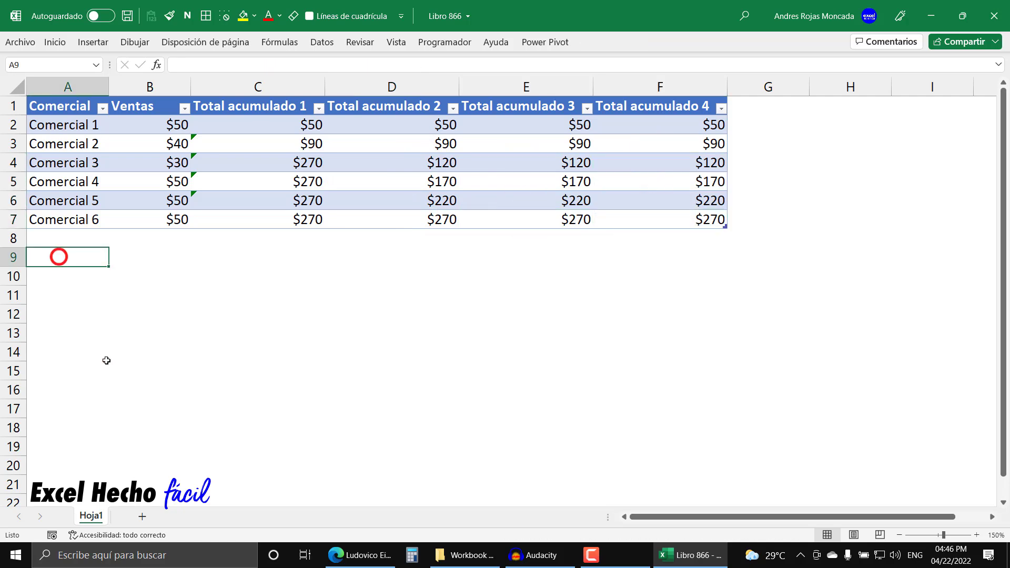
text(Formula 1)
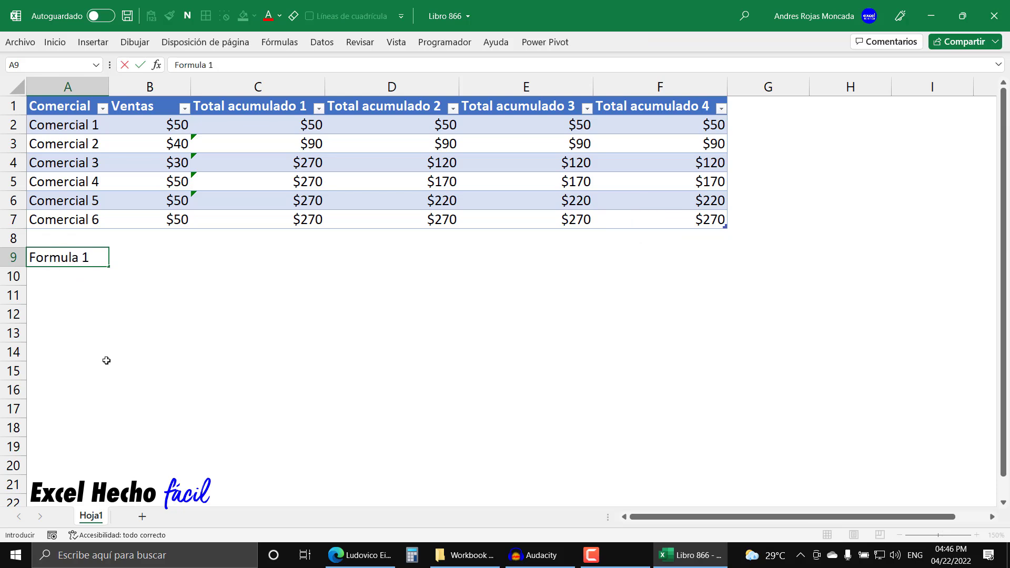
key(Return)
click(74, 257)
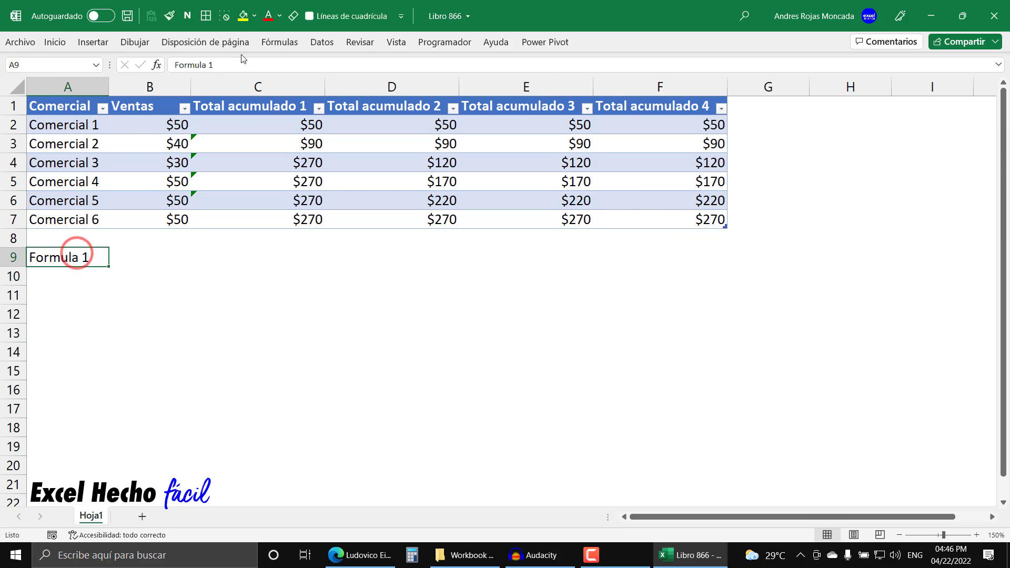
click(280, 16)
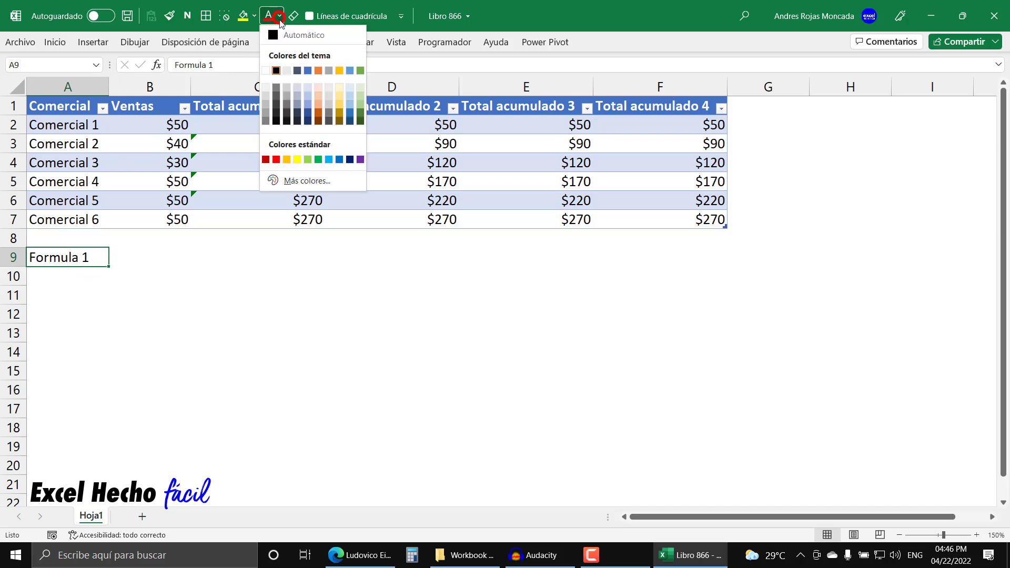
click(301, 181)
click(318, 393)
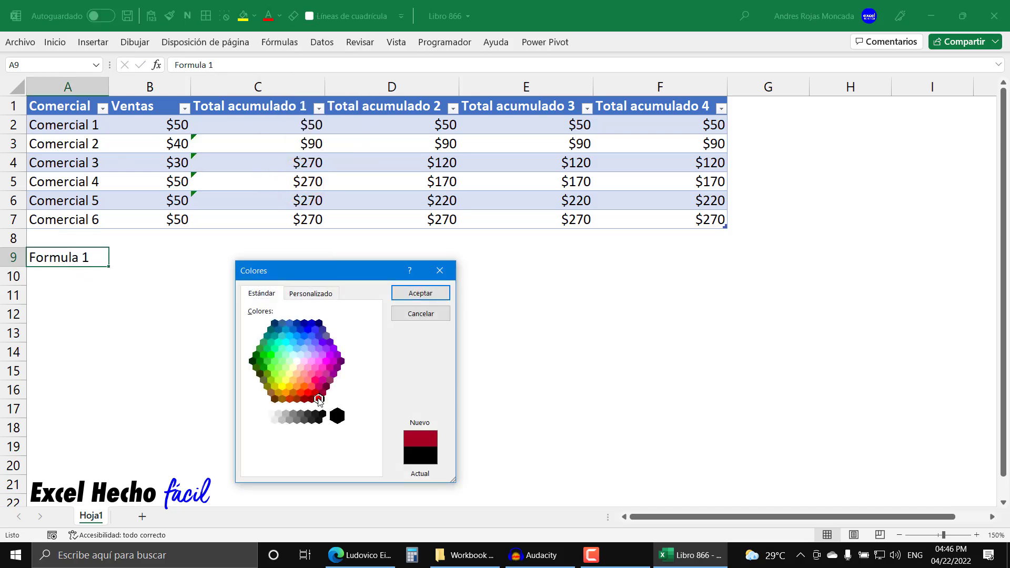
click(438, 290)
Display the Total acumulado 1 formula as text in B9 with =FORMULATEXTO(C2), in the same dark red font colour.
click(142, 259)
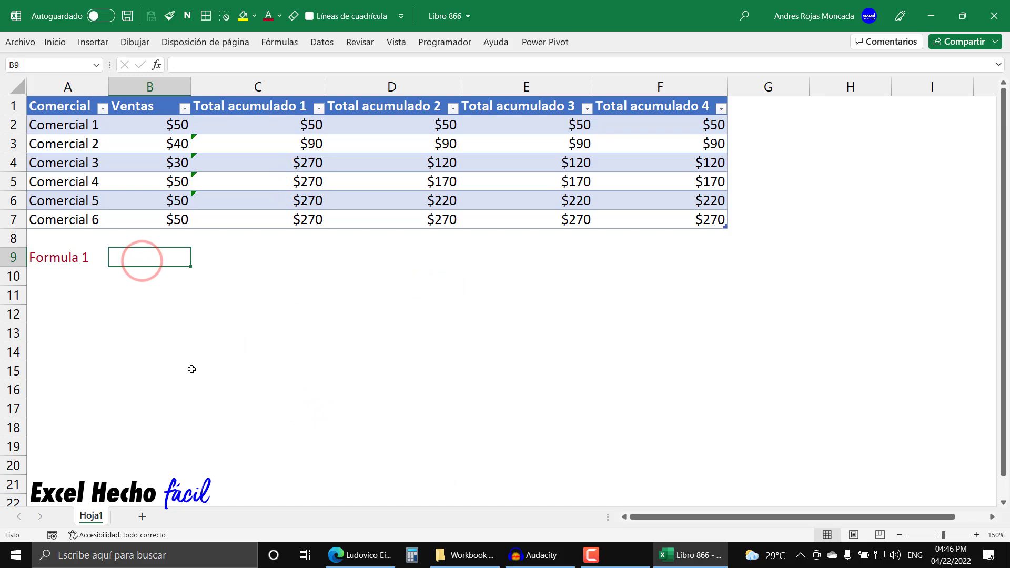
text(=for)
key(Tab)
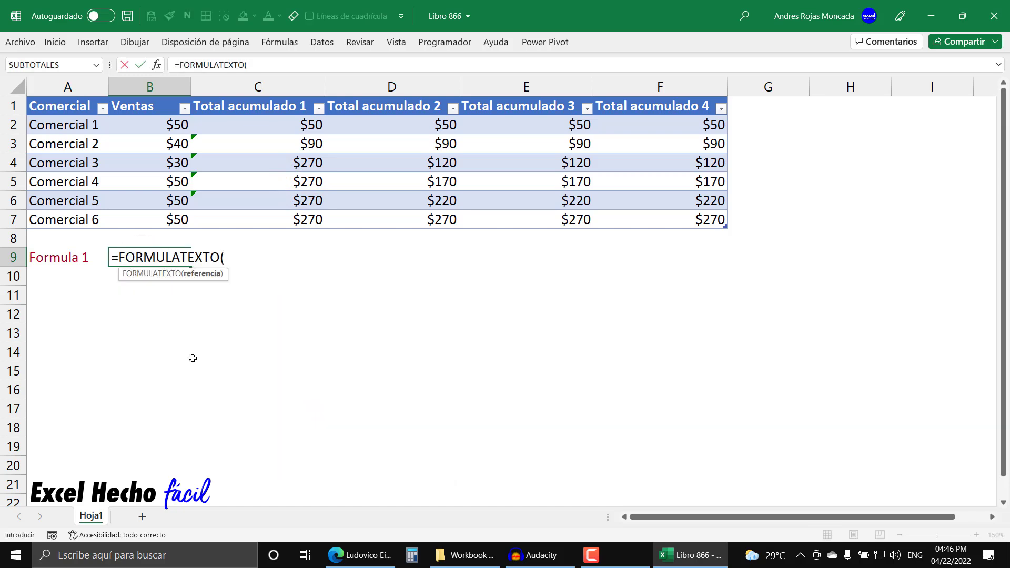
click(264, 123)
key(Return)
click(169, 255)
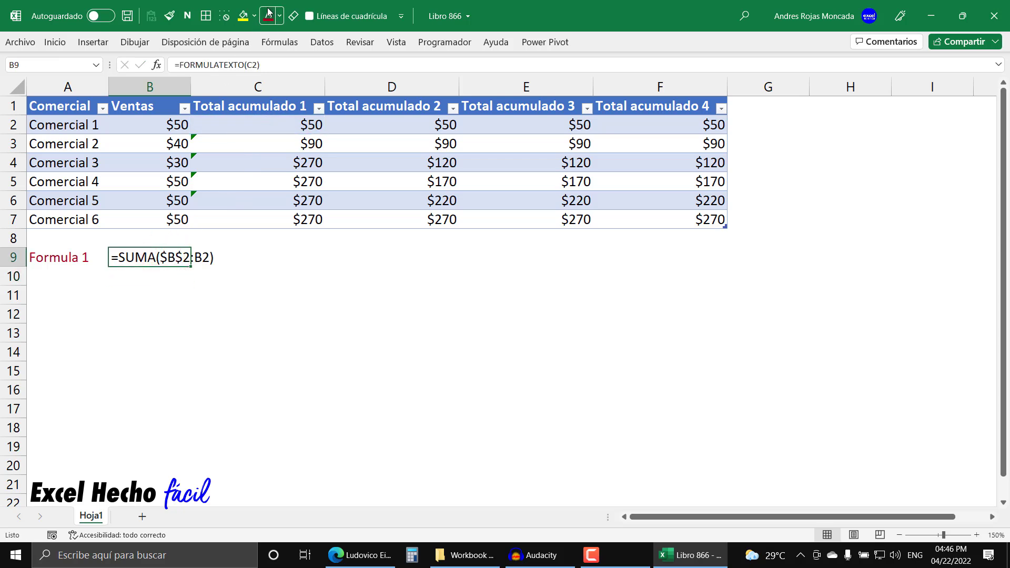
Enter the label Formula 1 in A10, below the first formula label.
click(64, 276)
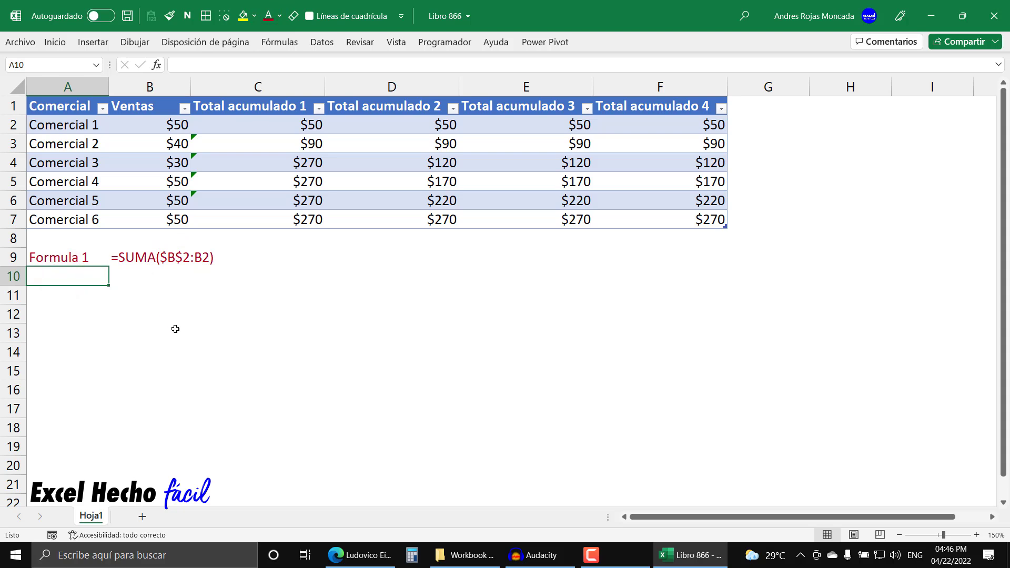
text(for)
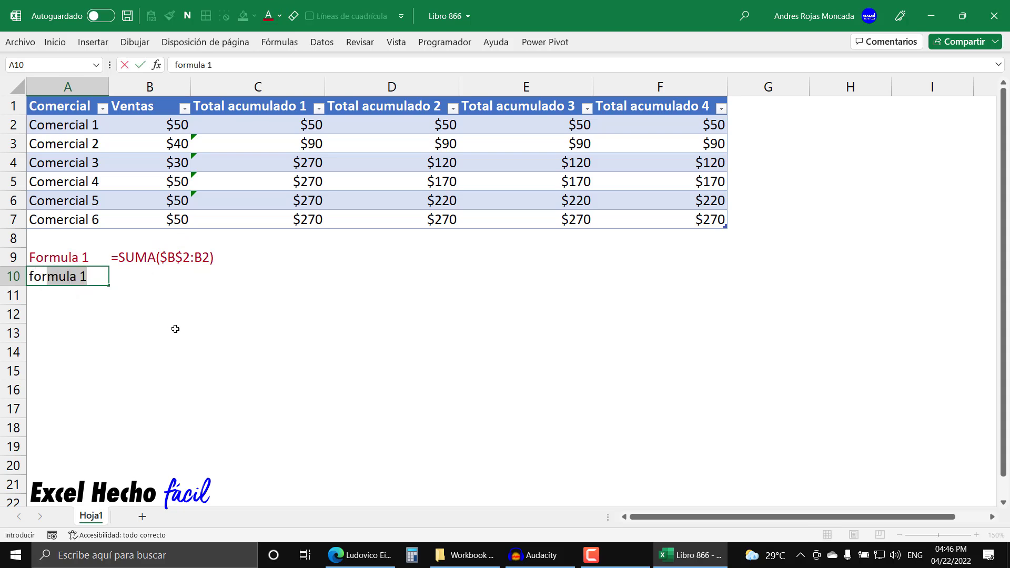
key(End)
key(Home)
key(Up)
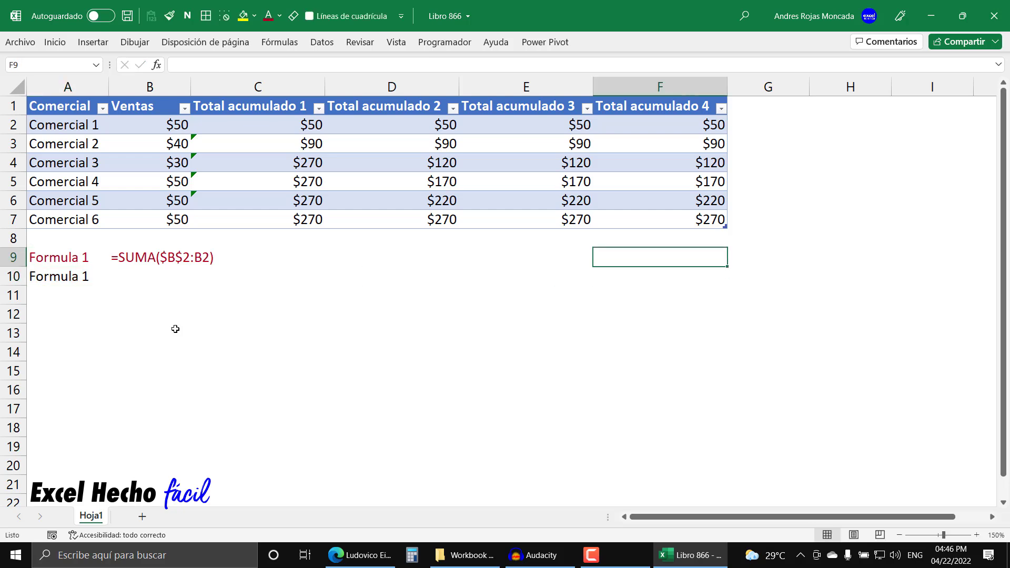
key(Left)
key(Down)
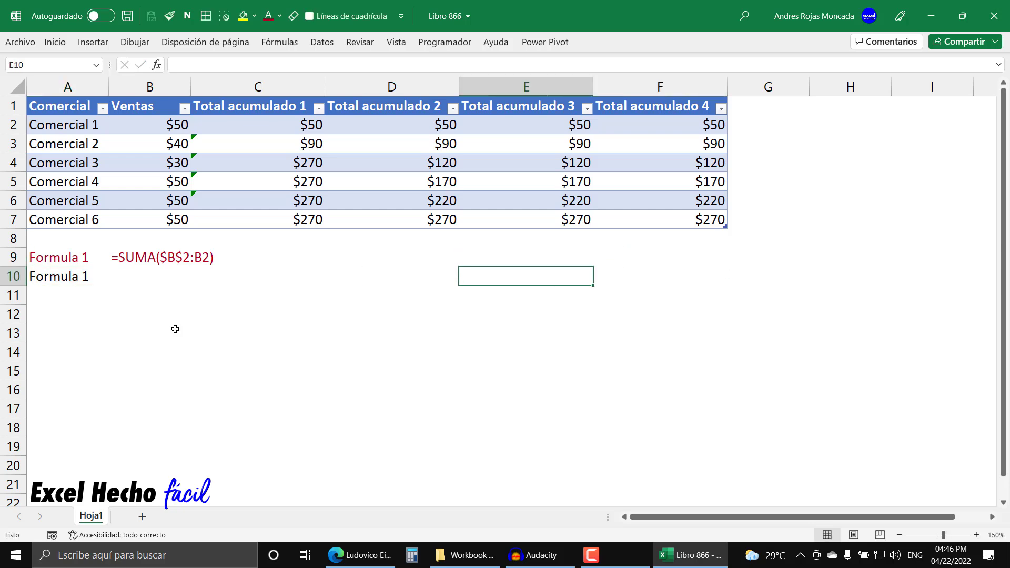
Change the label in A10 to Formula 2.
click(81, 274)
key(F2)
key(BackSpace)
text(2)
key(Return)
key(Up)
key(Right)
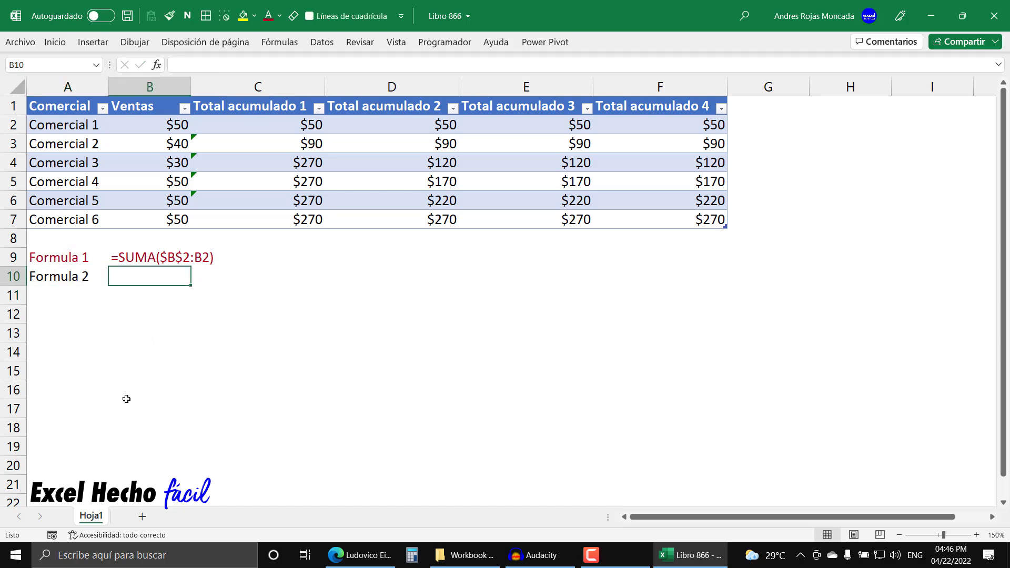
Fill the FORMULATEXTO formula from B9 down to B12 and extend the labels in column A through Formula 4.
click(138, 257)
drag(190, 267, 189, 289)
click(71, 277)
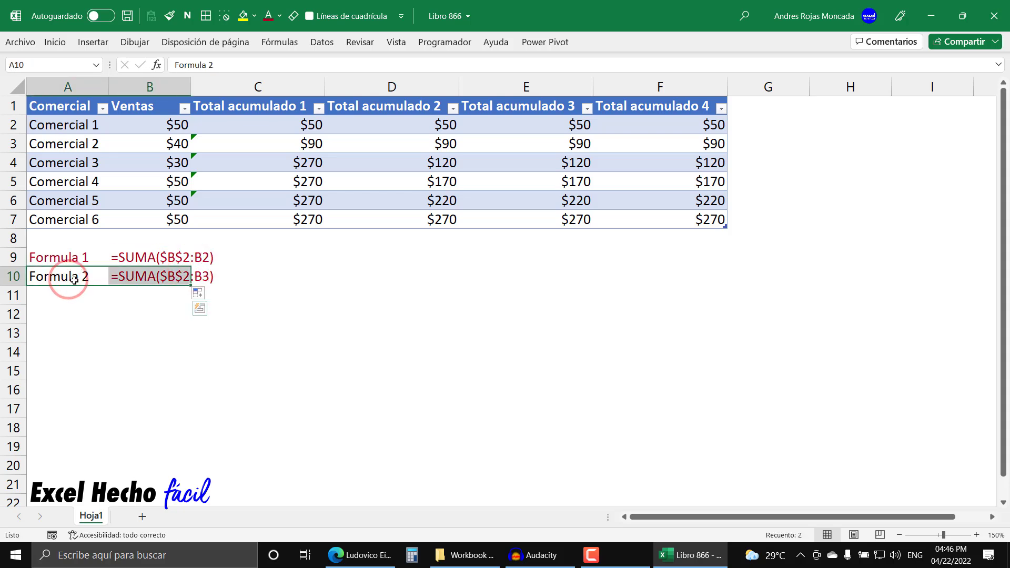
drag(103, 287, 106, 318)
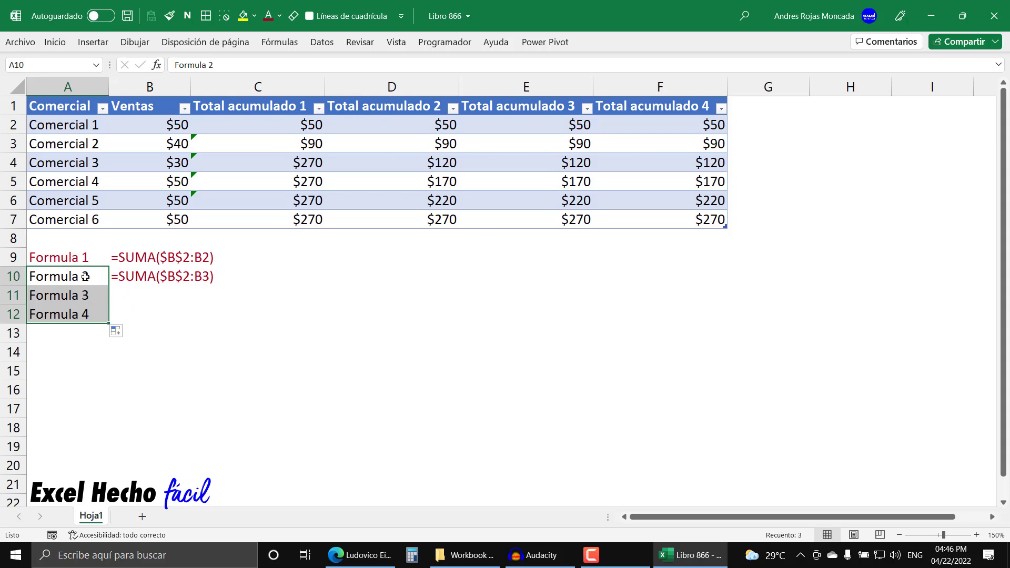
click(138, 273)
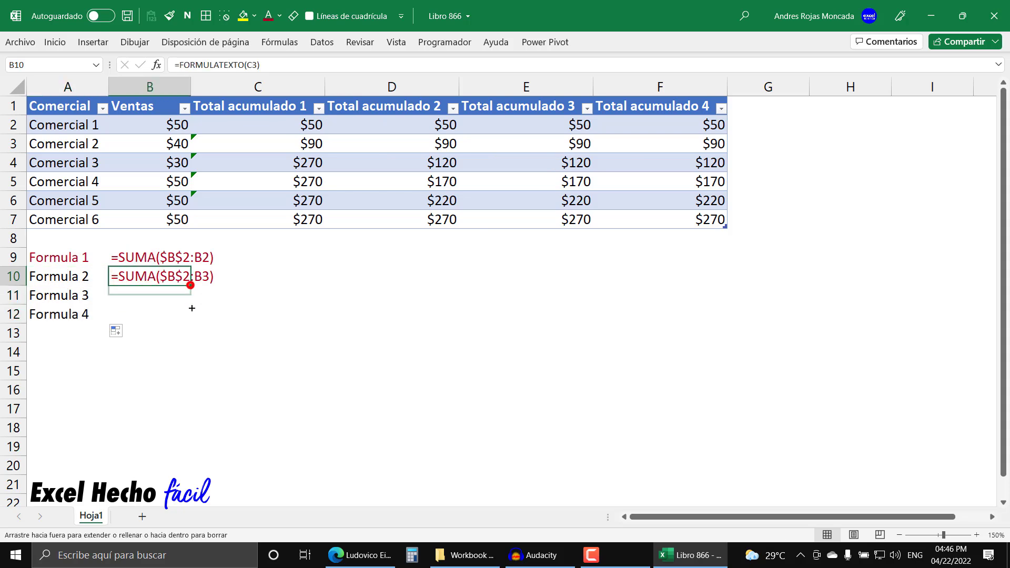
drag(190, 286, 178, 316)
Repoint the FORMULATEXTO references in B10, B11 and B12 to D2, E2 and F2 respectively.
click(161, 281)
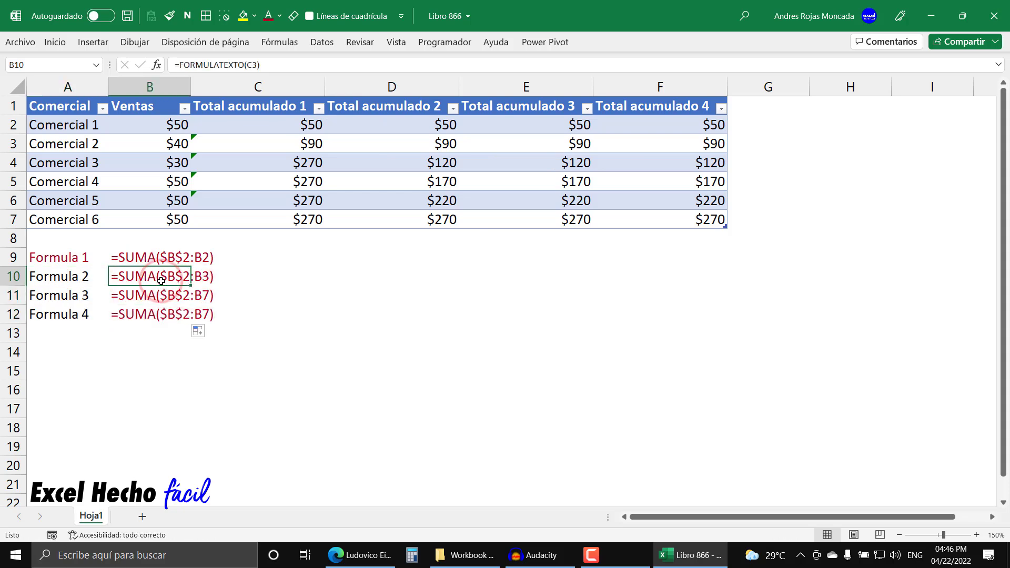
key(F2)
drag(256, 152, 360, 133)
key(Return)
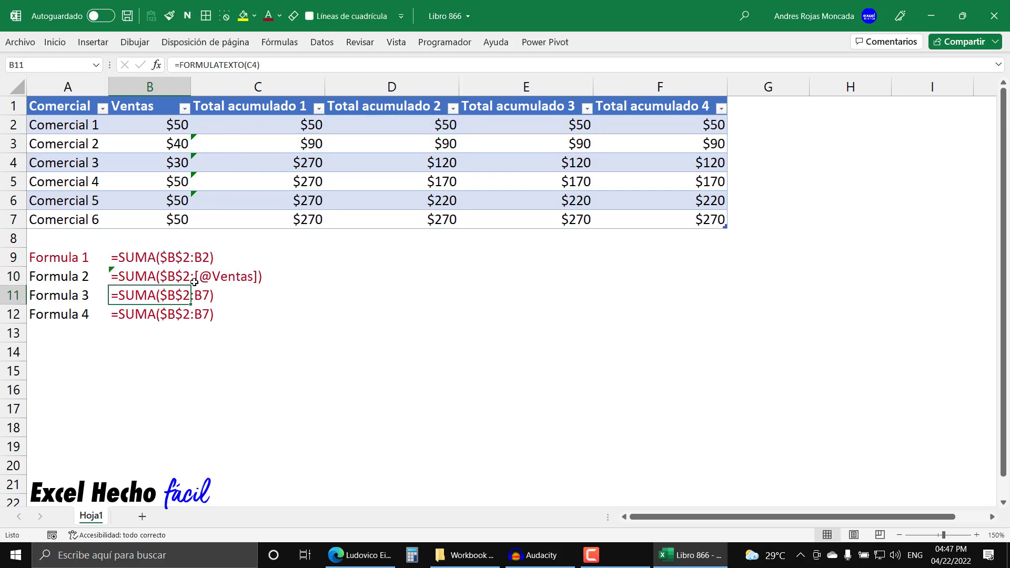
key(F2)
drag(279, 170, 536, 125)
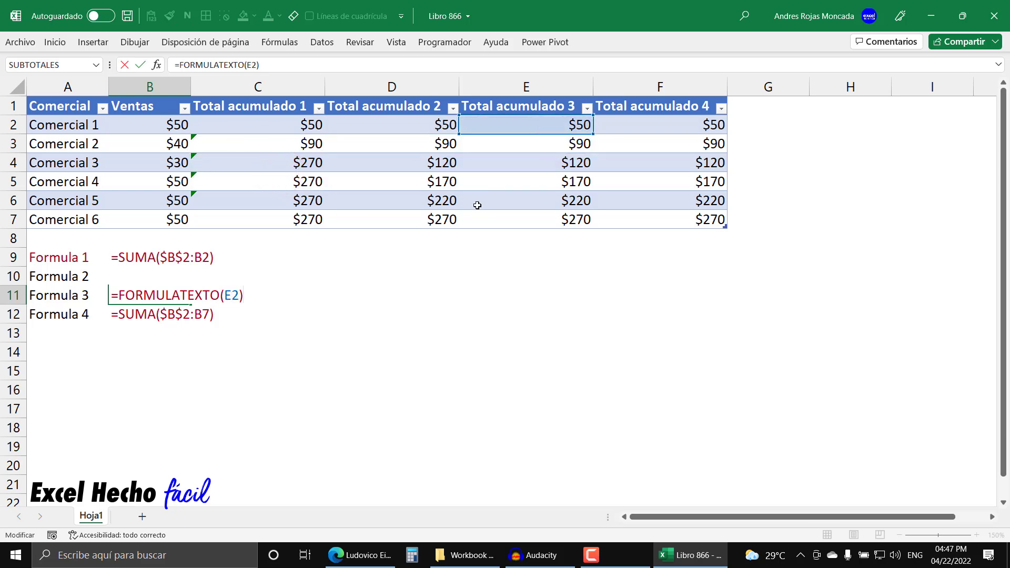
key(Return)
key(F2)
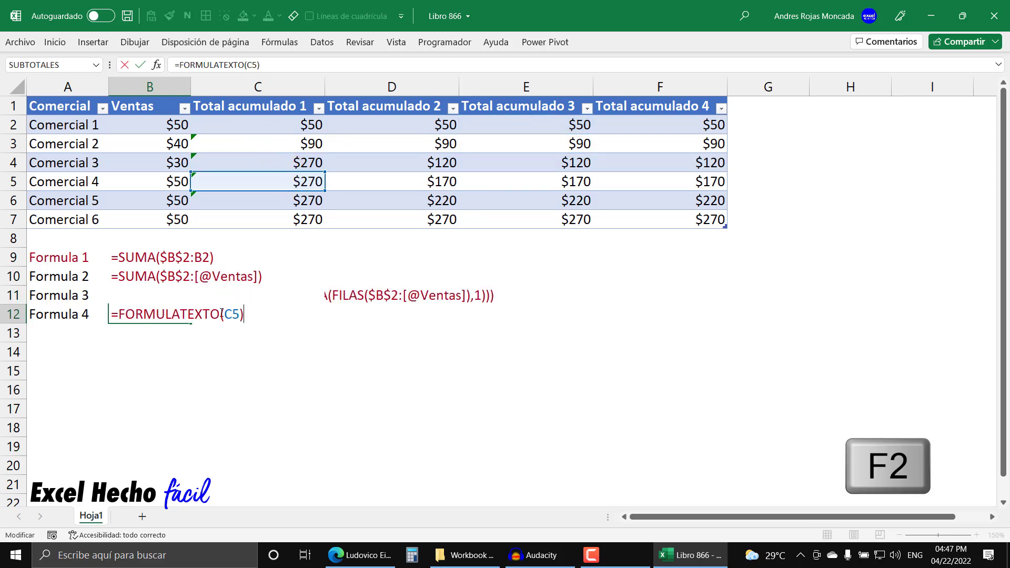
drag(284, 191, 689, 127)
key(Return)
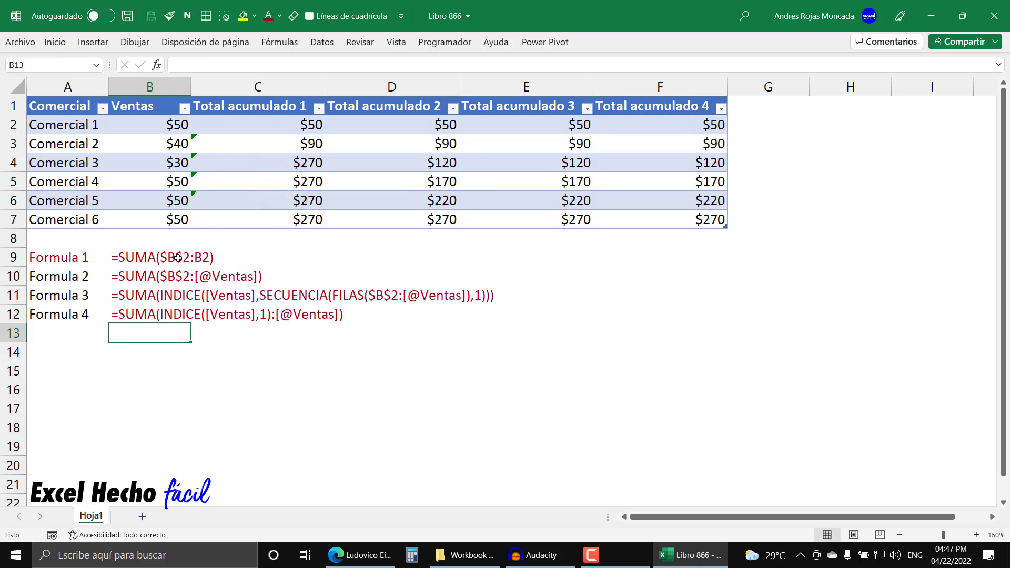
Set the font colour of the Formula 2 to Formula 4 labels and formula texts in A10:B12 to standard blue.
click(60, 274)
drag(60, 275, 157, 315)
click(279, 16)
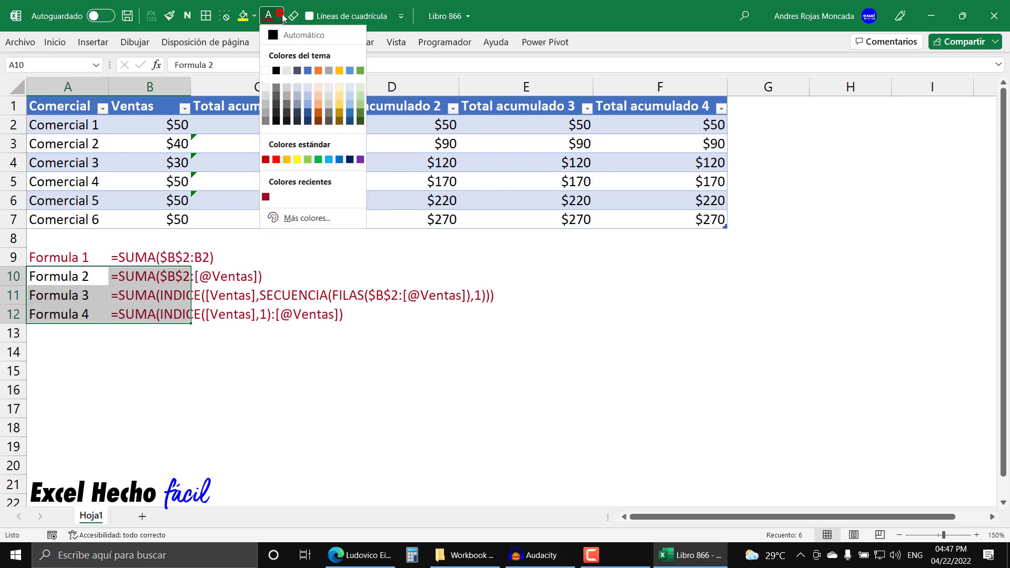
click(340, 159)
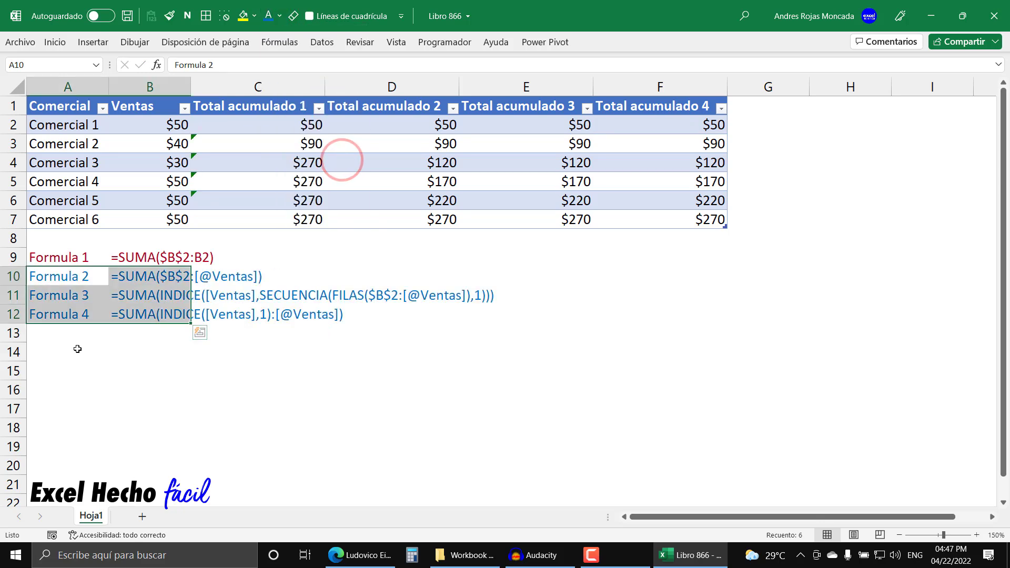
click(77, 349)
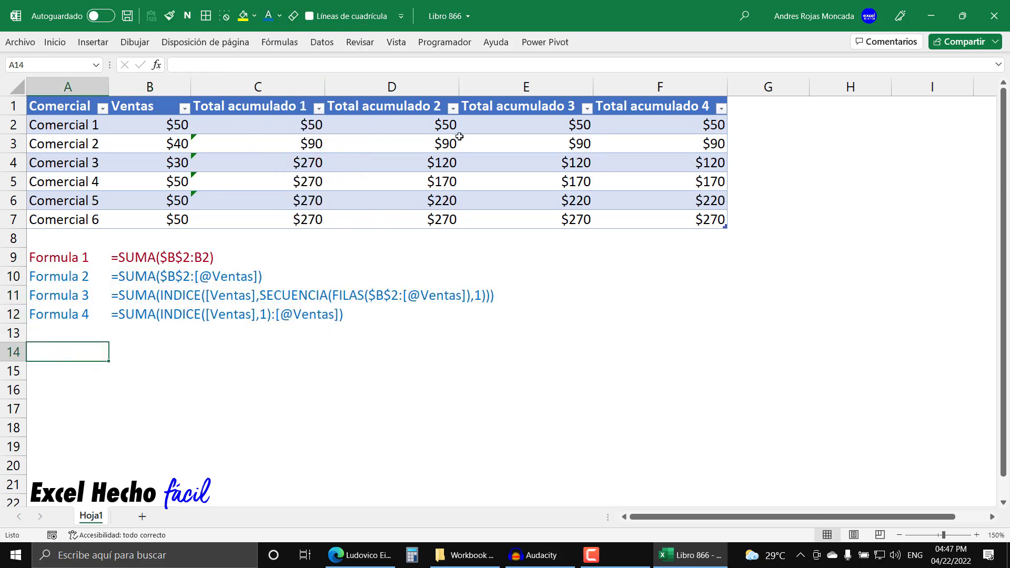